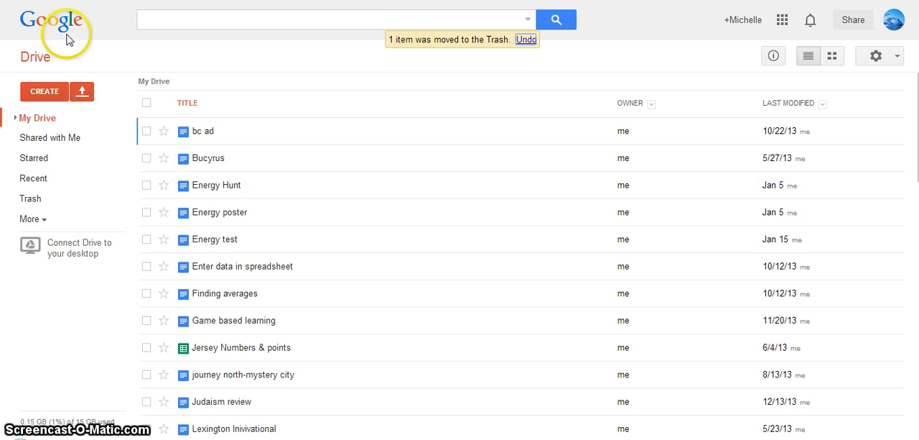
Create a new spreadsheet and name it with the owner's surname followed by "M&M"
left_click(43, 92)
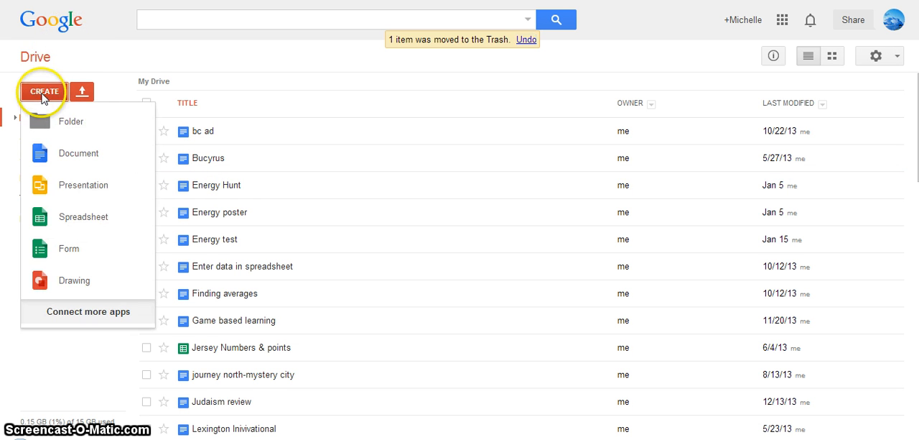
left_click(72, 216)
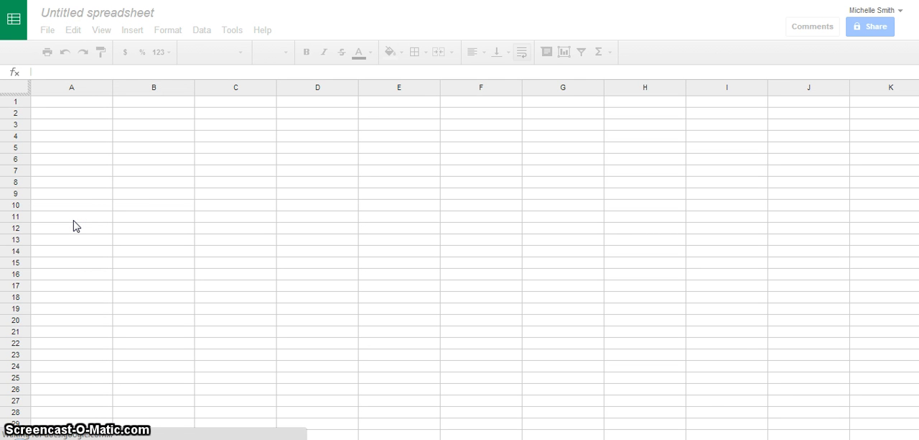
left_click(132, 14)
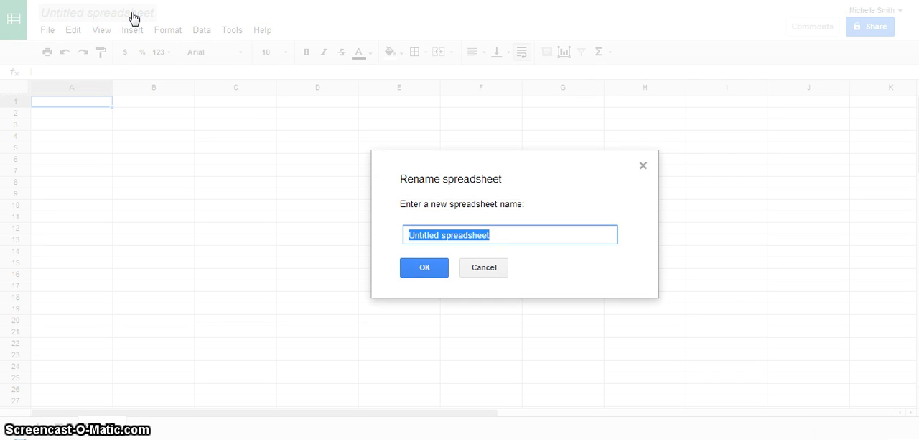
type("Smith M&M")
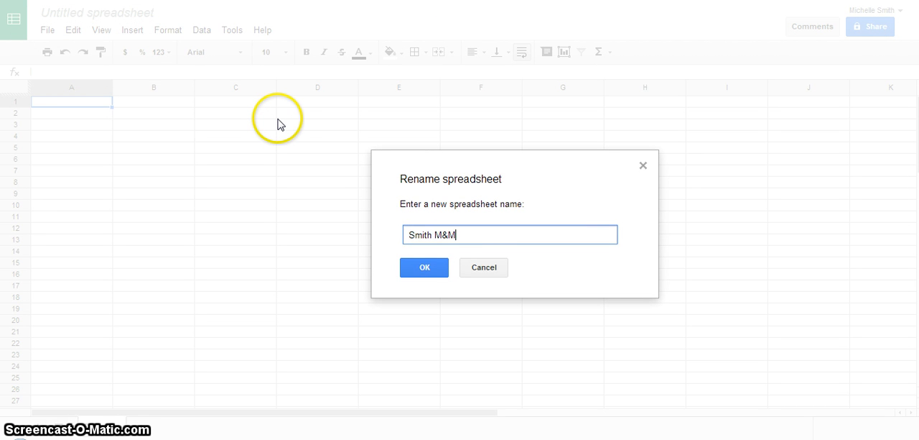
left_click(436, 273)
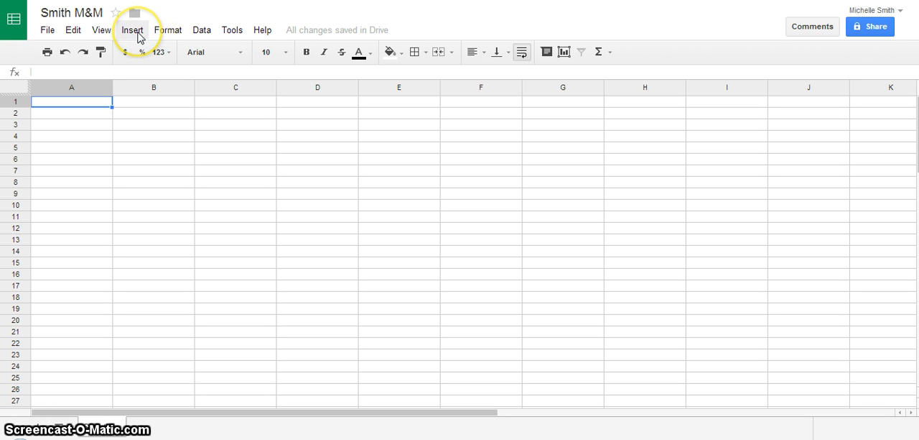
Start a drawing for the sheet with a wide wave-shaped banner reading "M&M Spreadsheet", indenting the text toward the banner's middle
left_click(136, 32)
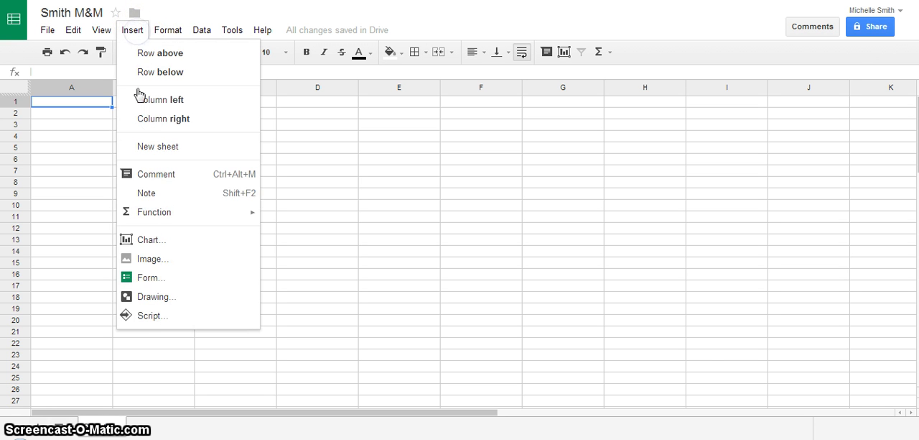
left_click(145, 297)
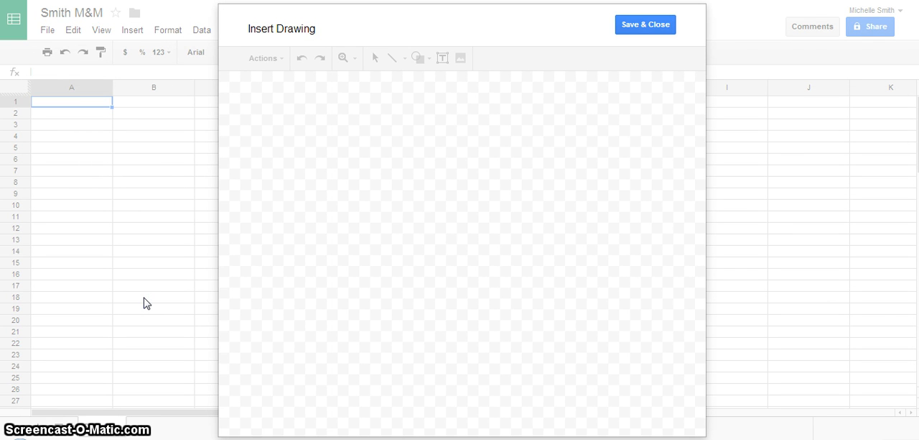
left_click(428, 58)
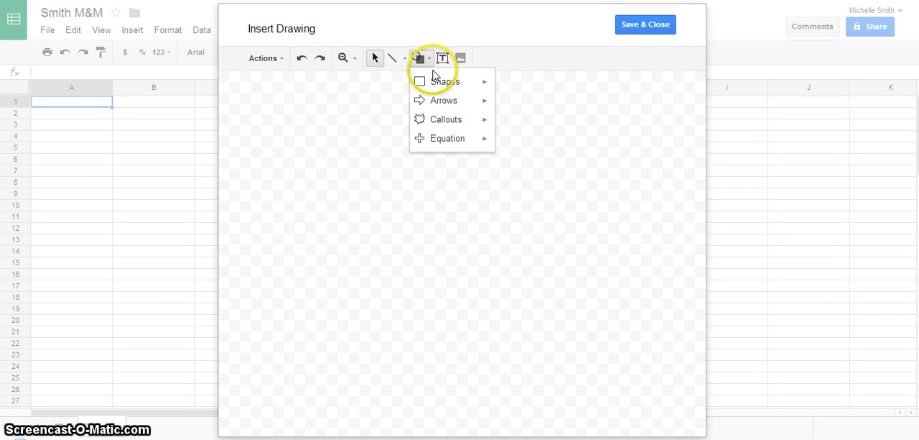
mouse_move(437, 86)
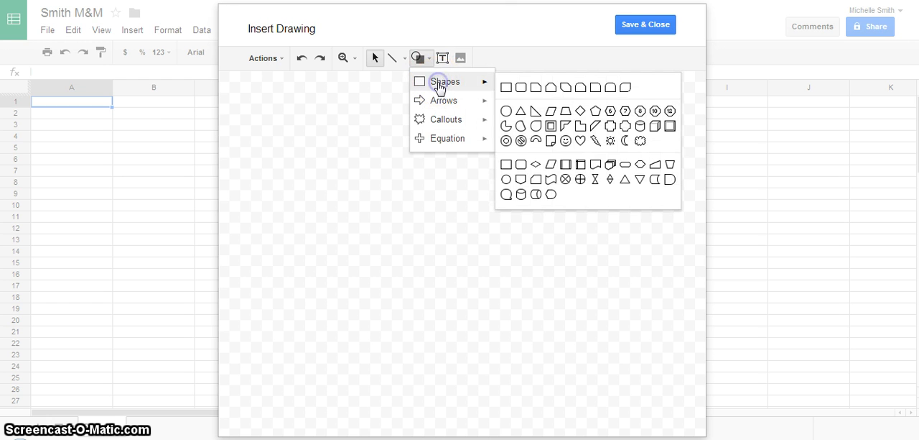
left_click(551, 179)
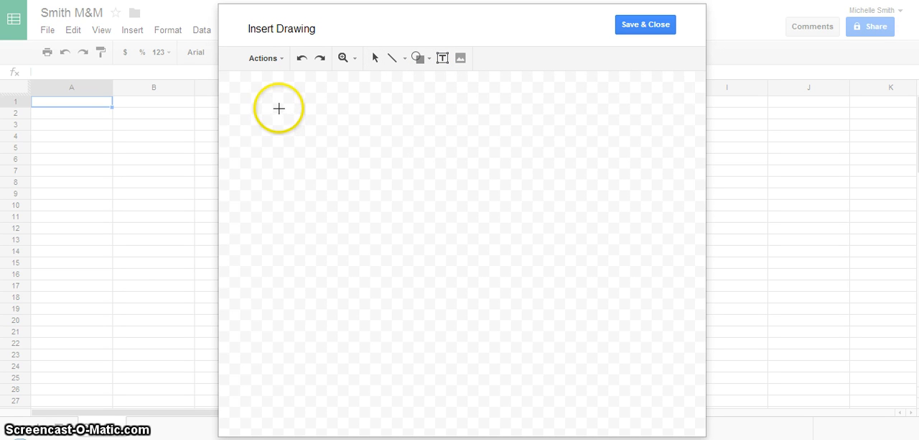
mouse_move(278, 108)
left_mouse_down()
mouse_move(517, 189)
mouse_move(585, 200)
left_mouse_up()
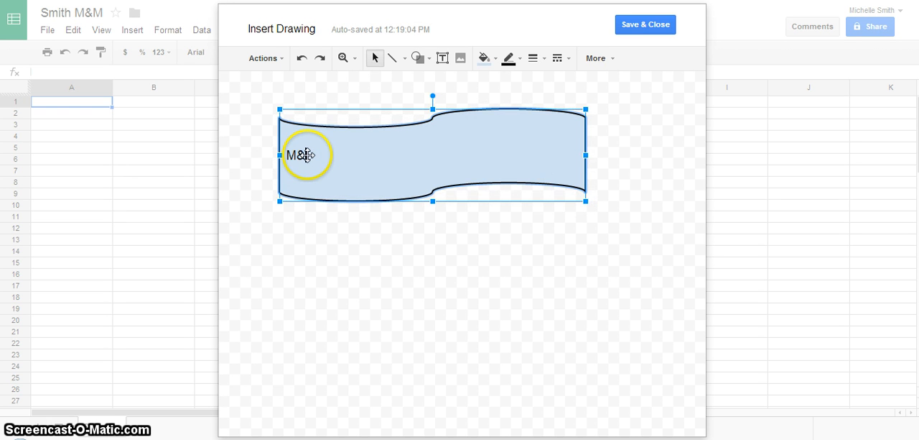
type("Spreadsheet")
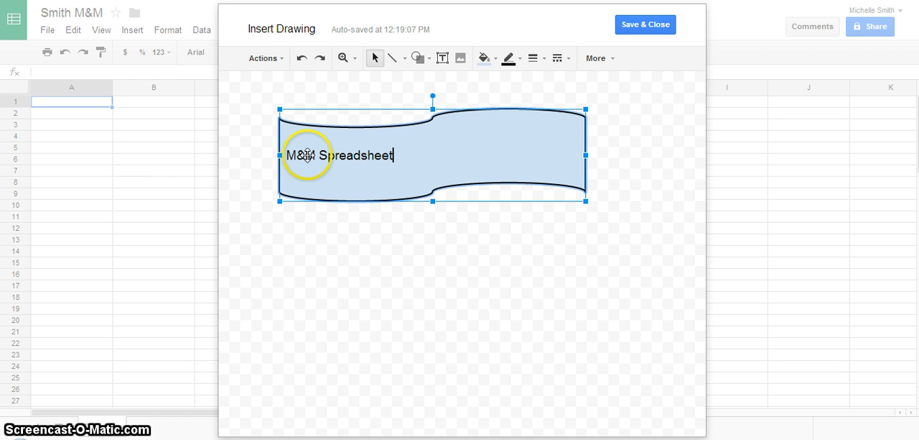
left_click(286, 153)
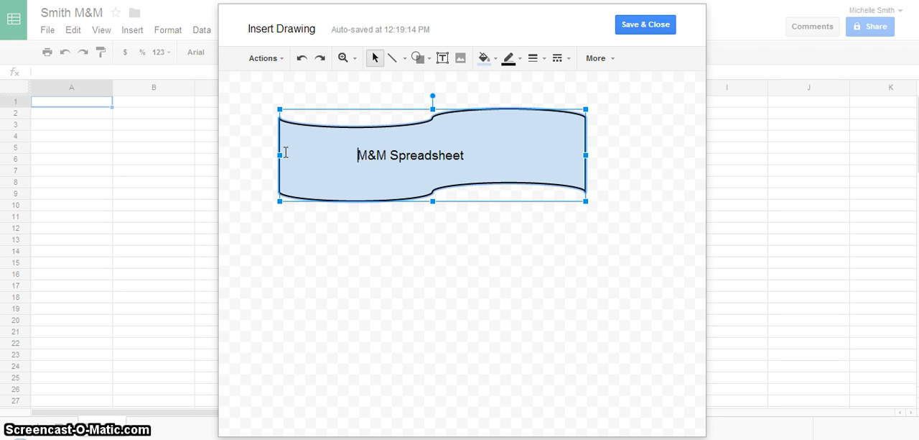
Draw a small ellipse labelled "m" before the banner's text and fill it red
left_click(429, 60)
mouse_move(440, 83)
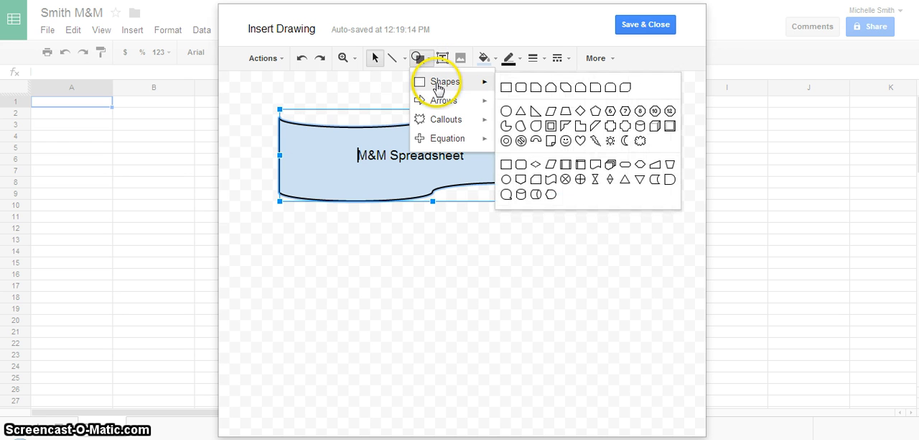
left_click(506, 113)
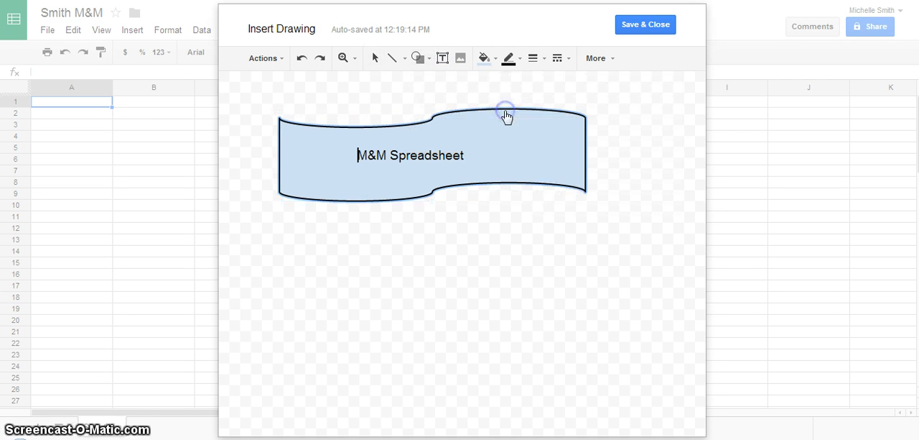
left_click(296, 149)
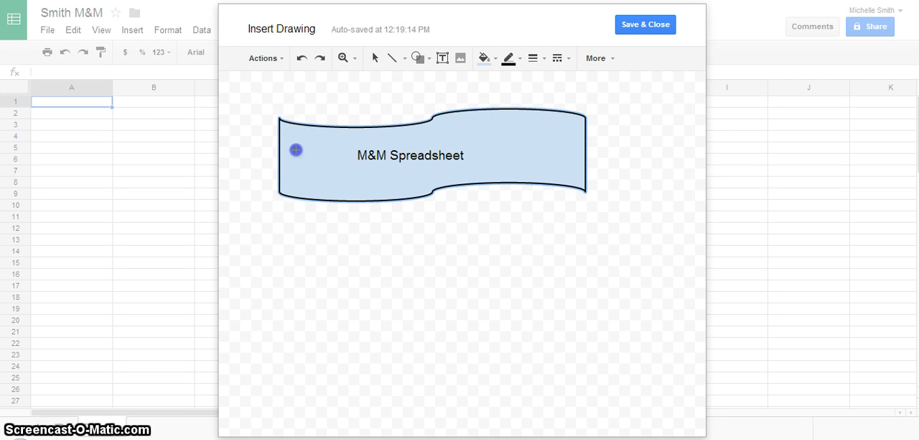
left_click_drag(320, 156, 332, 175)
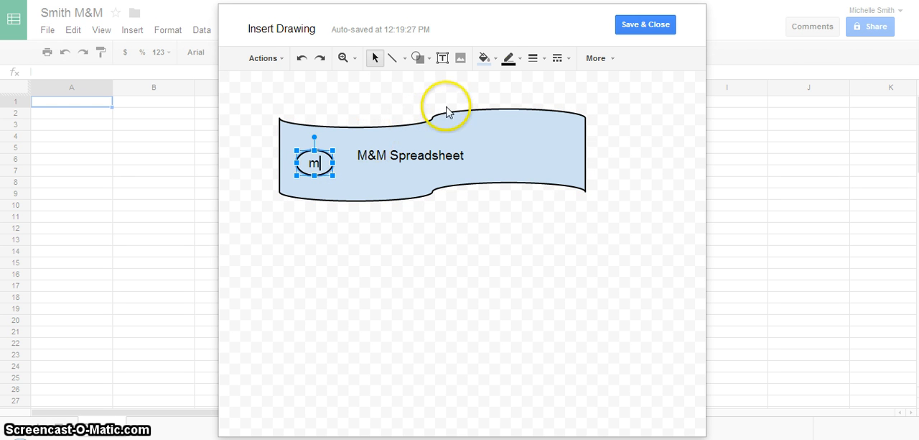
left_click(497, 62)
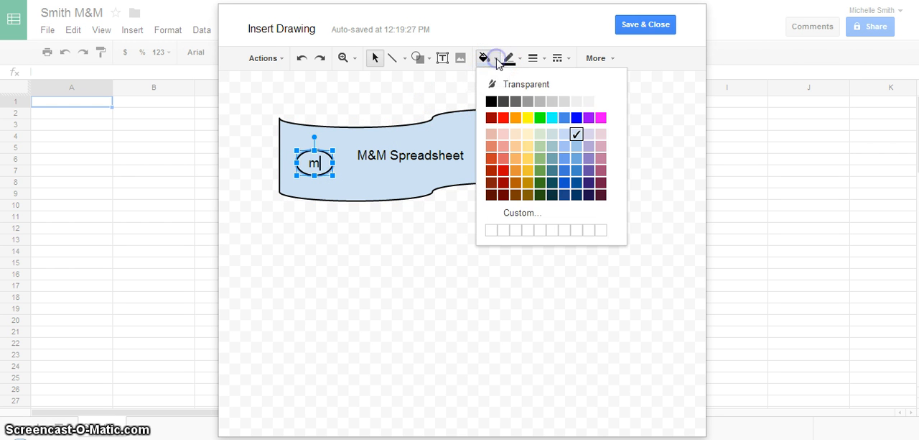
left_click(503, 118)
left_click(500, 146)
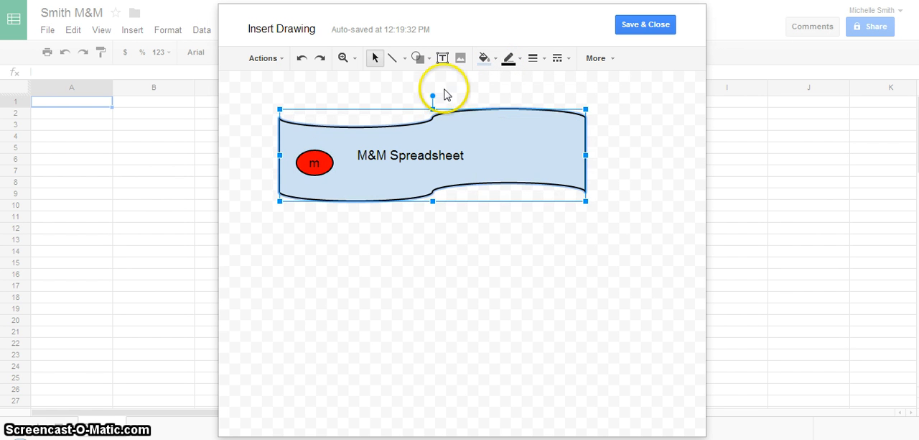
Draw a second small ellipse labelled "m" after the banner's text, fill it yellow, and save the drawing into the sheet
left_click(420, 58)
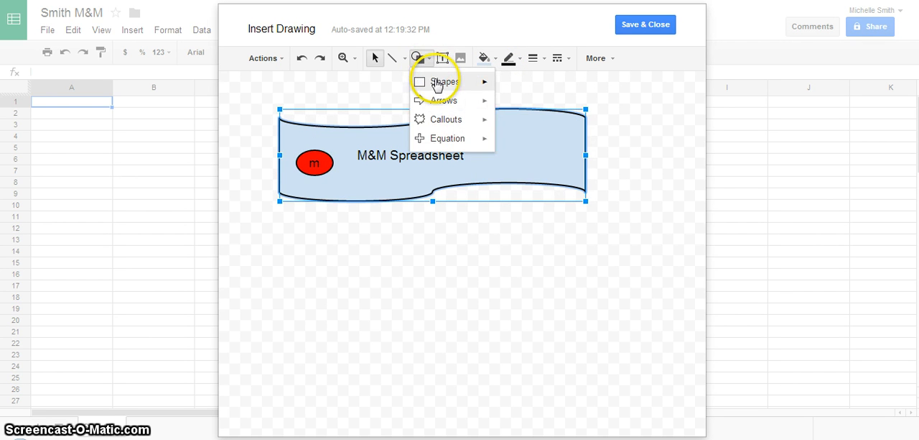
mouse_move(436, 82)
left_click(505, 108)
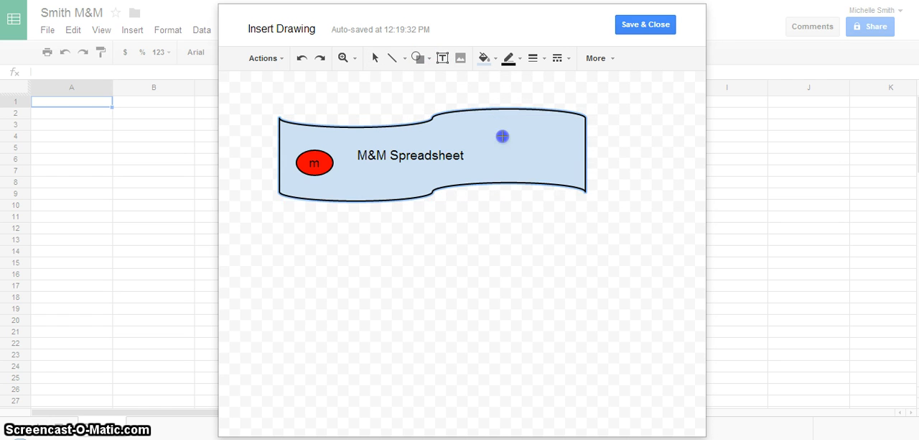
left_click_drag(525, 144, 536, 157)
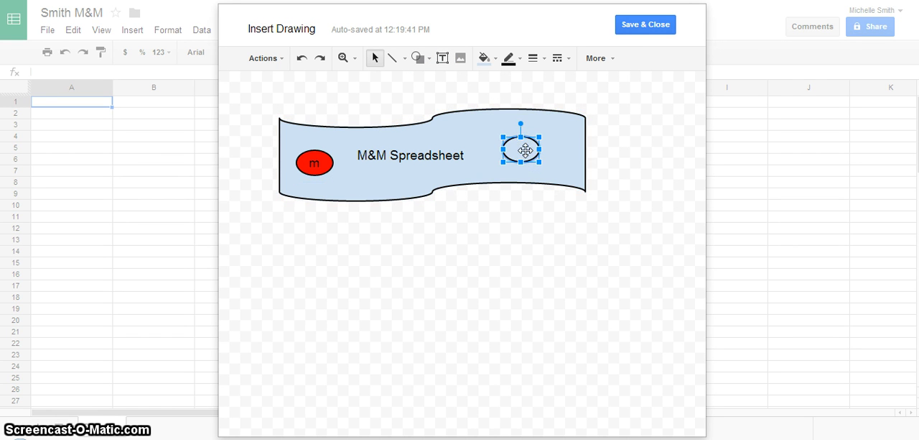
left_click(493, 58)
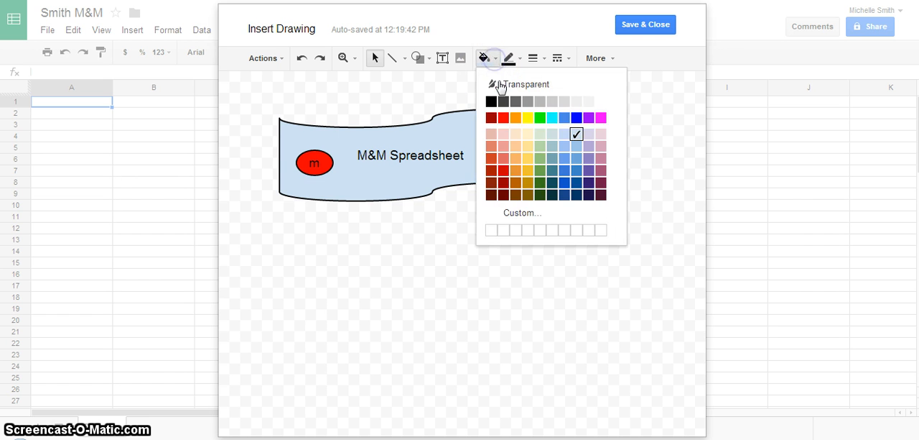
left_click(527, 117)
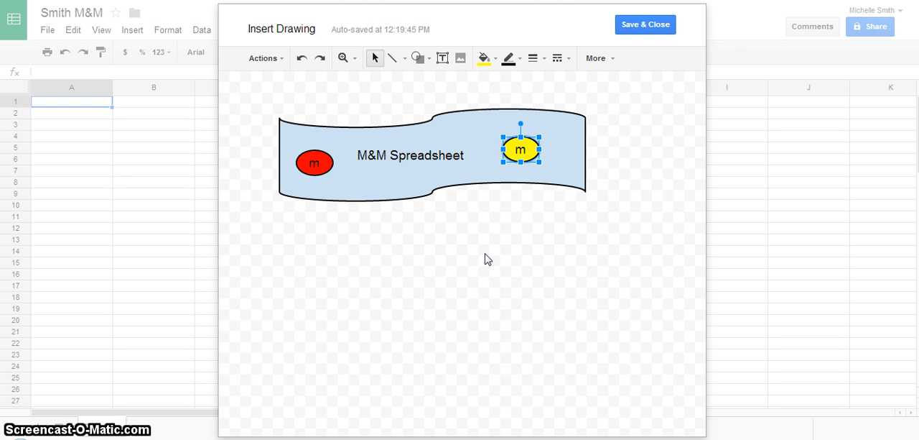
left_click(646, 26)
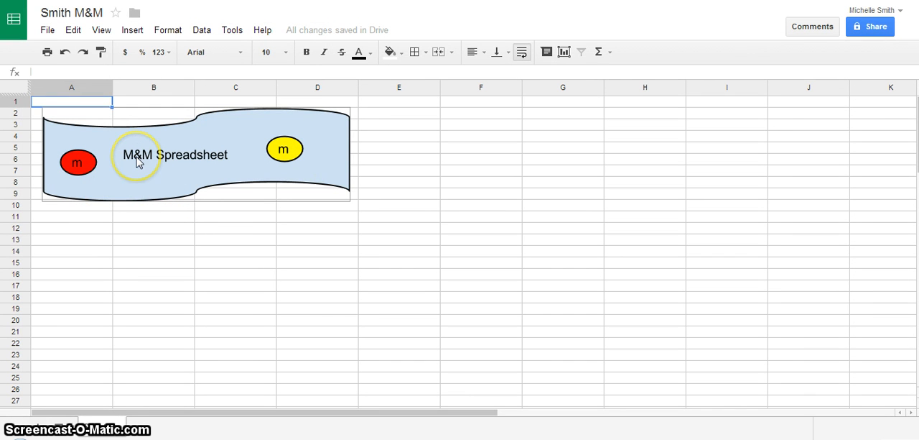
Enter the two people's first names as column headings in cells B12 and C12
left_click(71, 230)
left_click(138, 230)
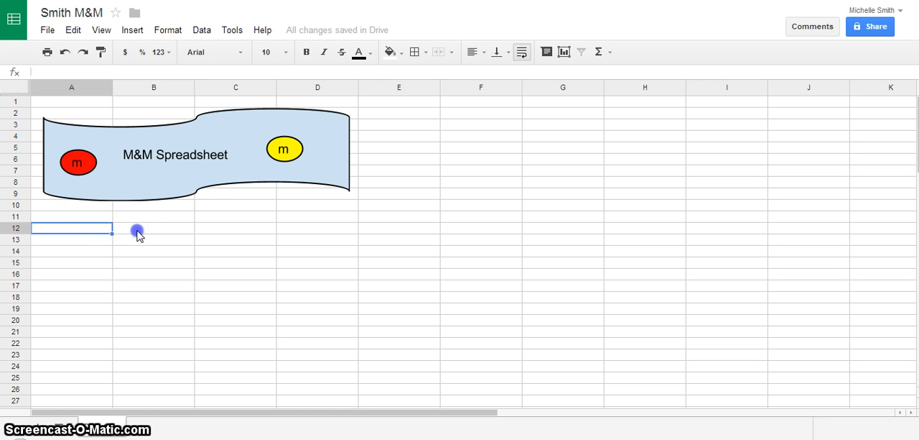
type("Joe")
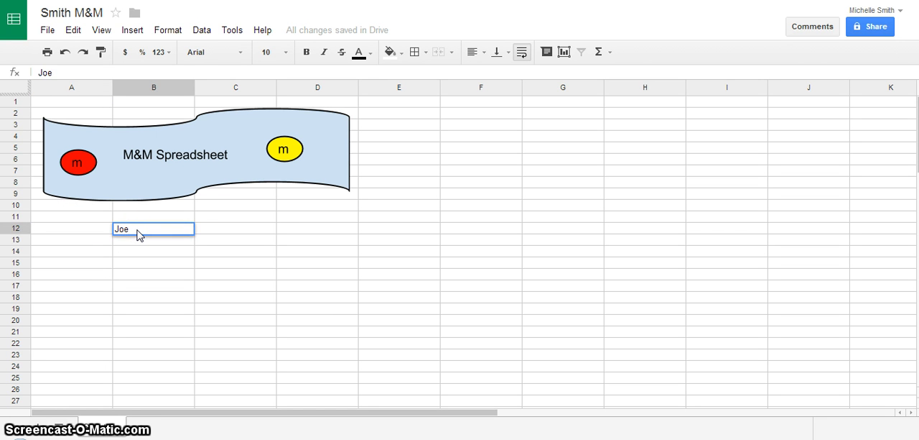
key("Tab")
type("L")
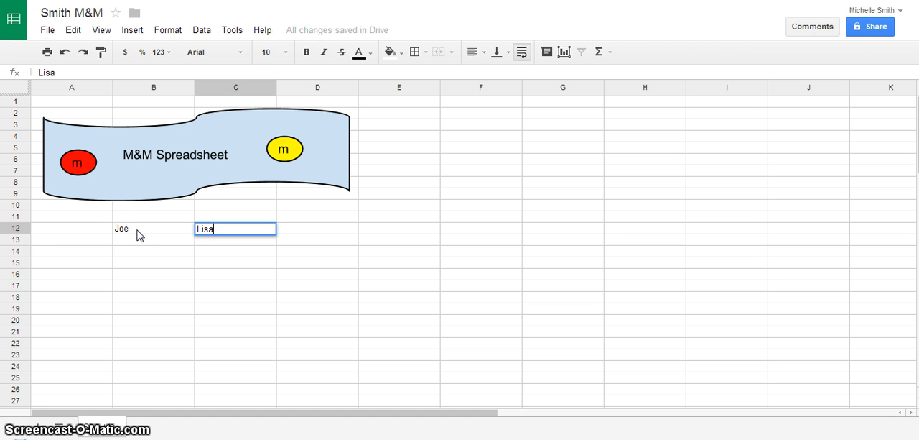
Enter the row labels green, brown and yellow in cells A13 to A15
left_click(69, 240)
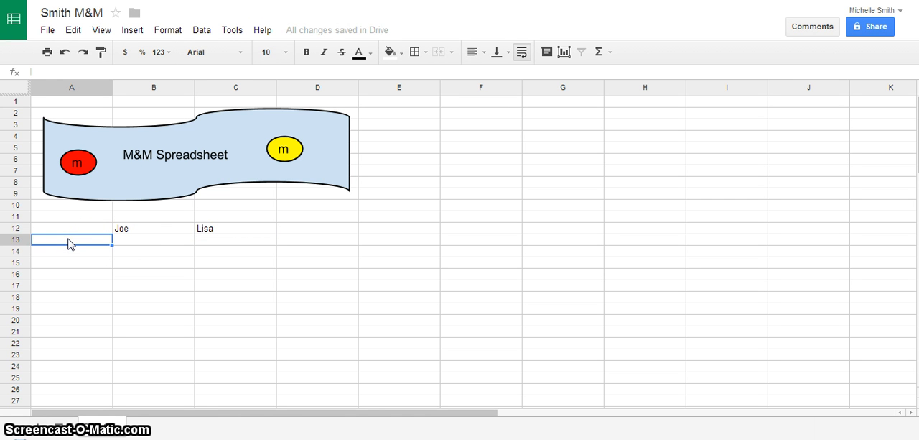
type("green")
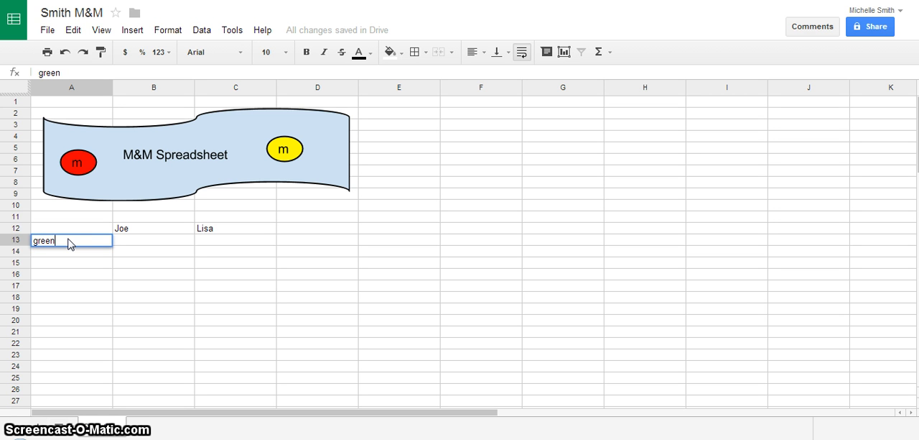
key("Return")
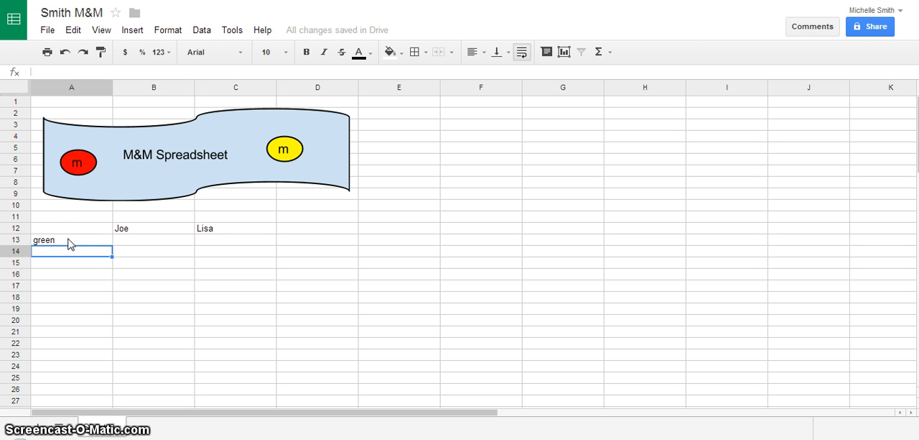
left_click(69, 248)
type("brown")
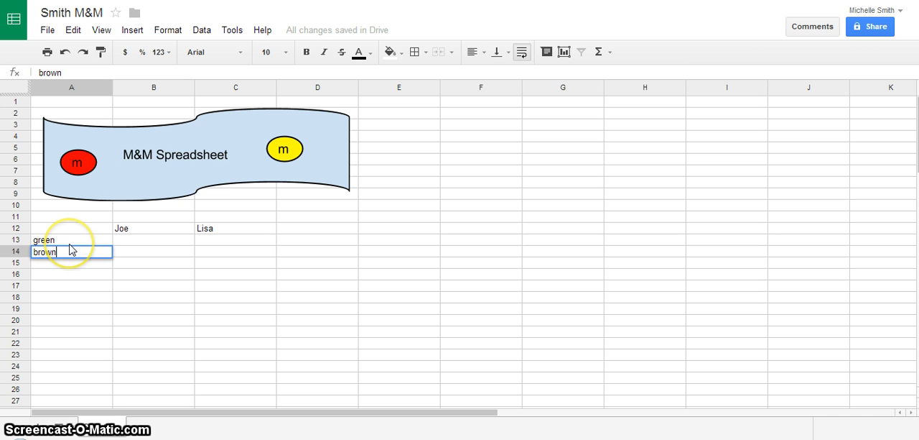
key("Return")
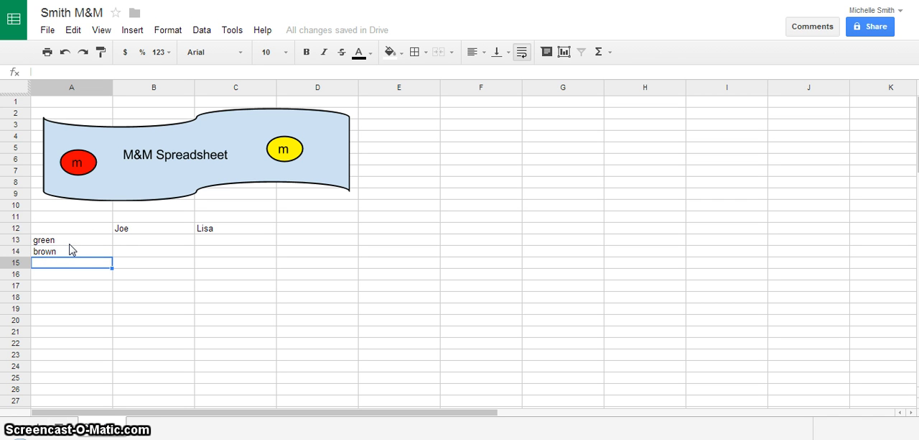
type("yellow")
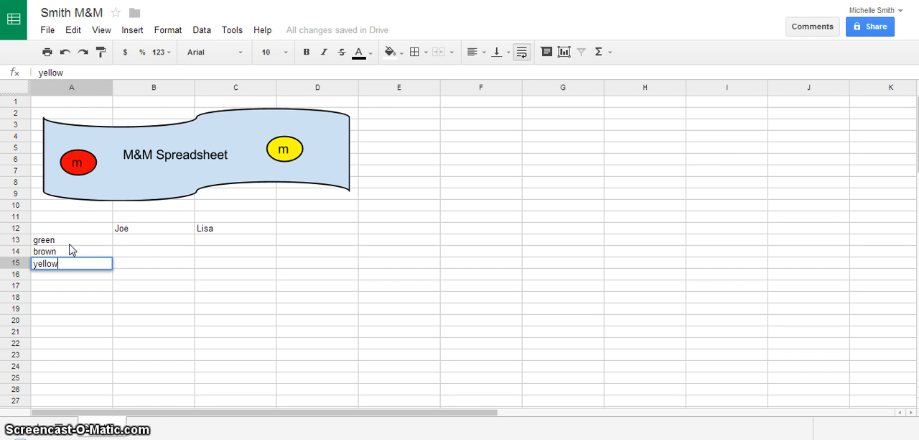
left_click(124, 244)
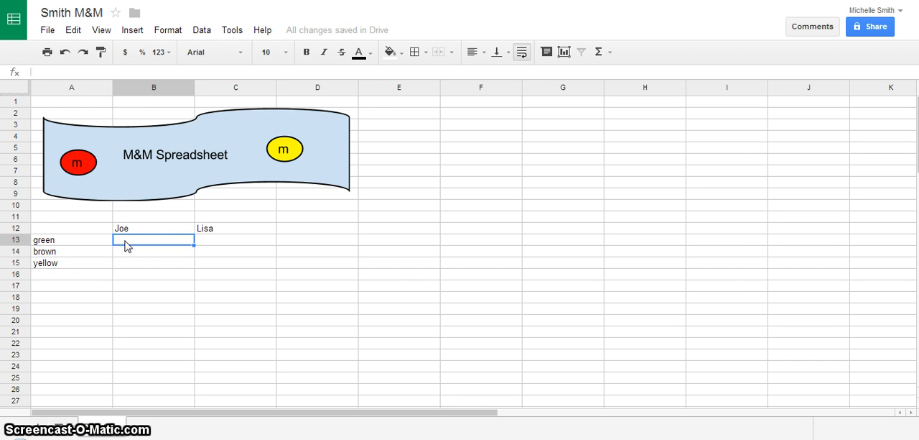
Enter the first person's candy counts 6, 8 and 6 in cells B13 to B15
type("6")
key("Return")
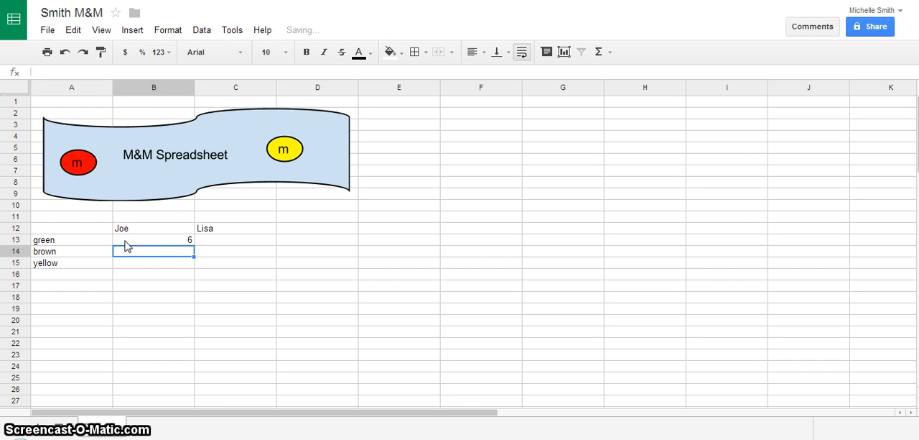
type("8")
key("Return")
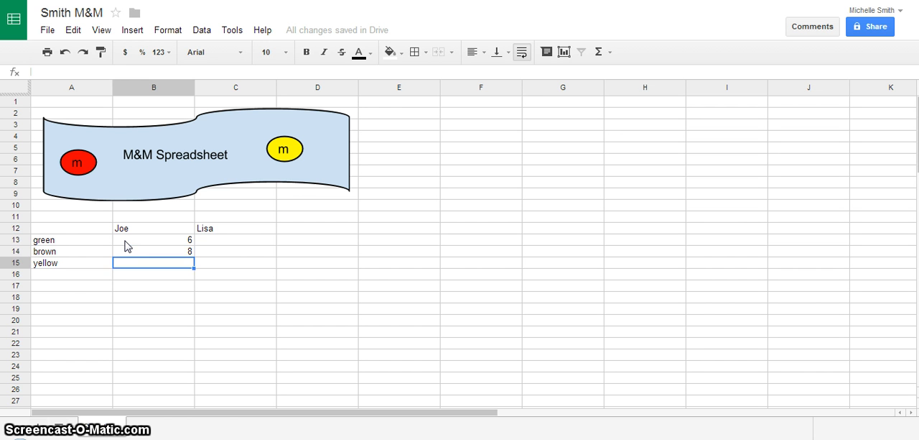
type("6")
Enter the second person's candy counts 7, 9 and 5 in cells C13 to C15
left_click(226, 243)
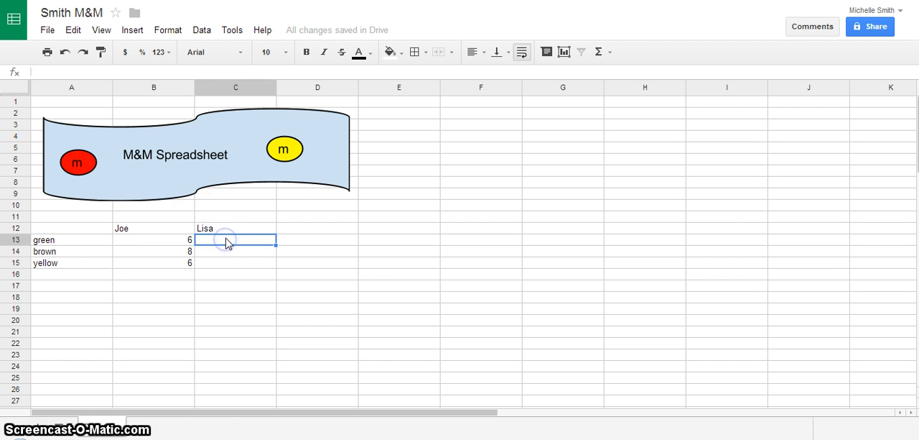
type("7")
key("Return")
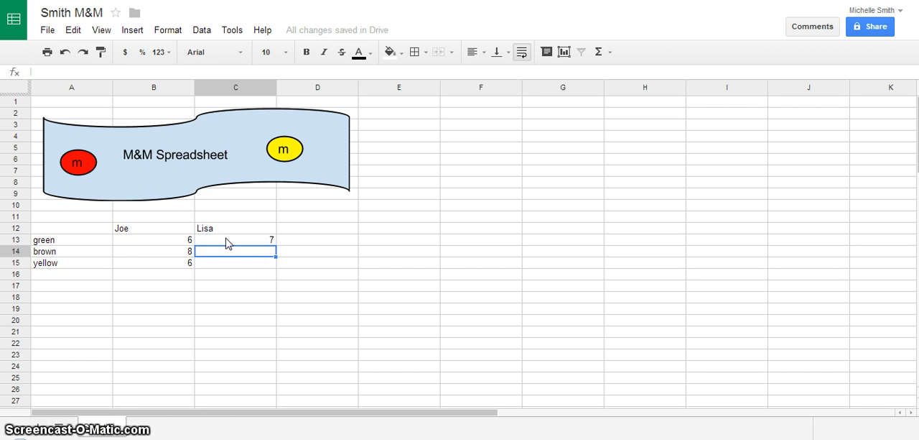
type("9")
key("Return")
type("5")
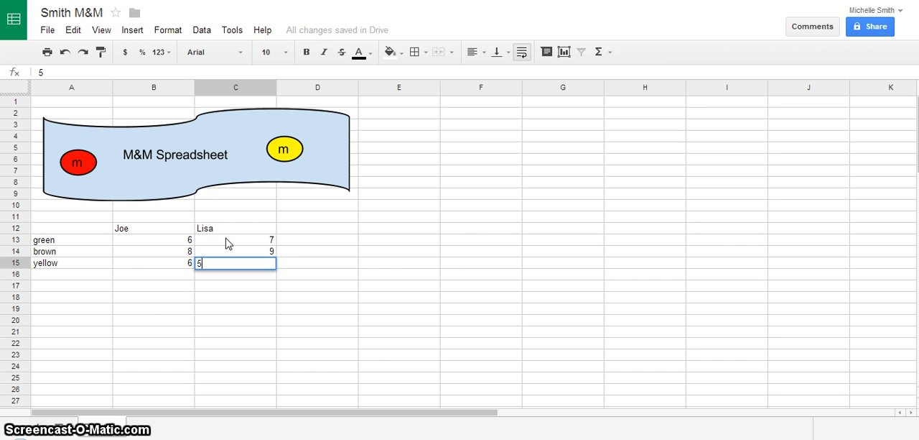
left_click(226, 241)
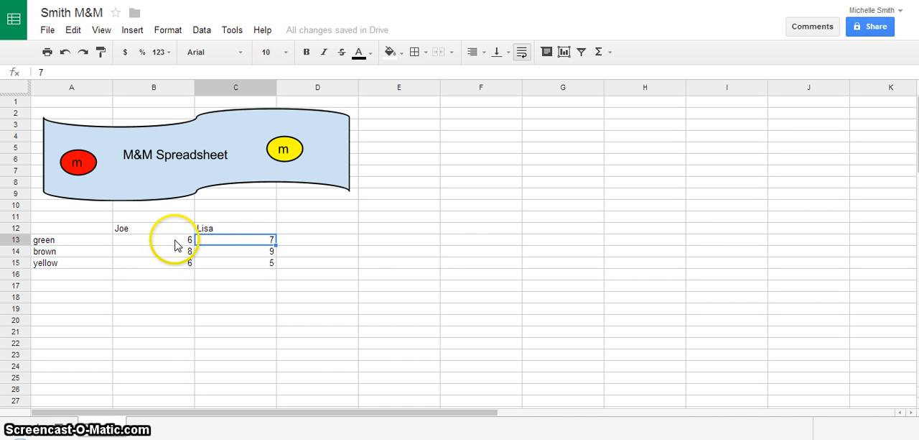
Total the first person's counts in cell B16 with the SUM function over B13:B15
left_click_drag(177, 240, 180, 262)
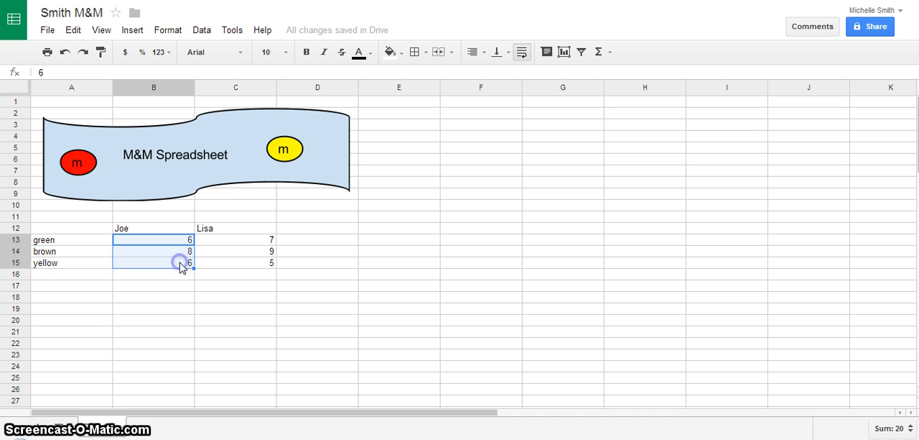
left_click(612, 53)
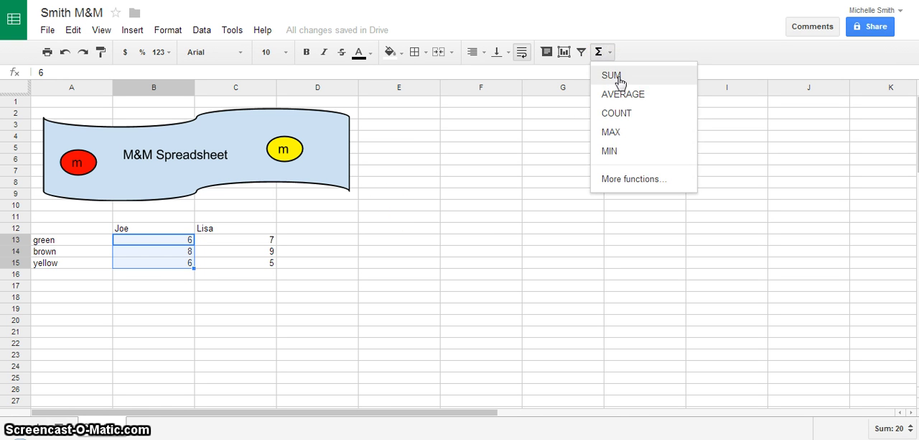
left_click(619, 80)
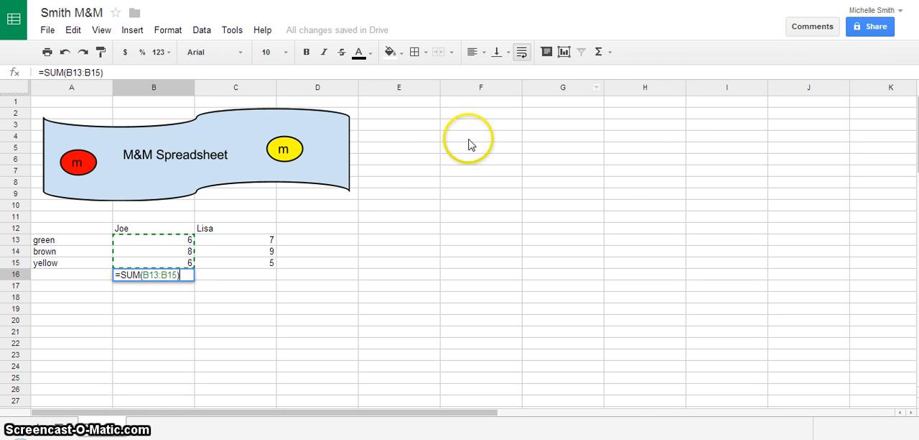
left_click(221, 276)
Total the second person's counts in cell C16 with the SUM function over C13:C15
left_click(264, 242)
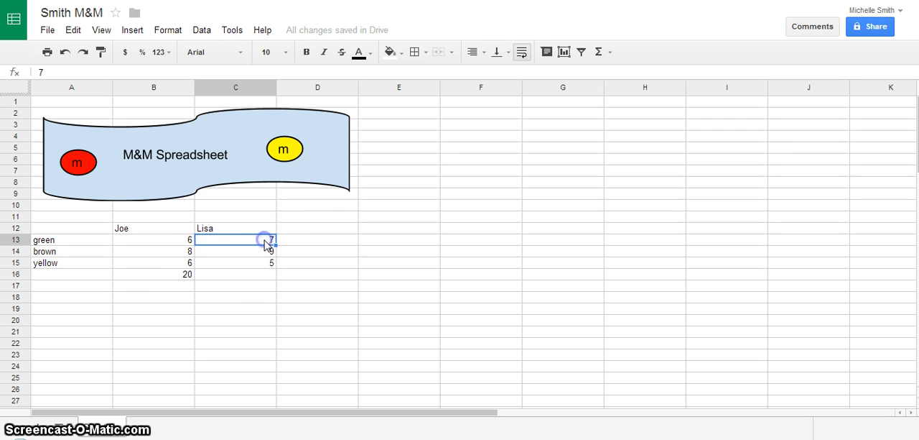
left_click_drag(266, 248, 271, 266)
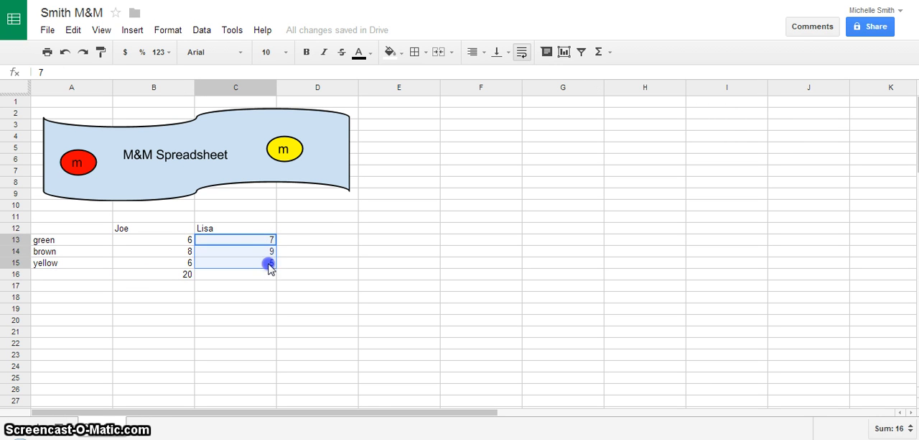
left_click(607, 52)
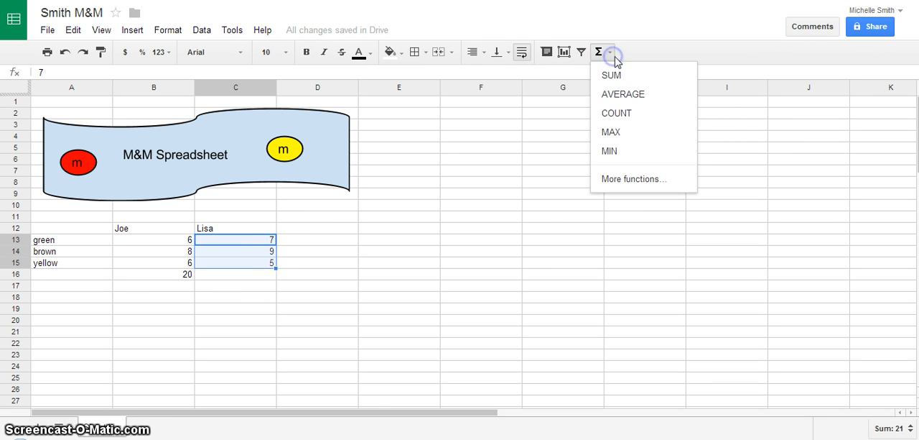
left_click(617, 75)
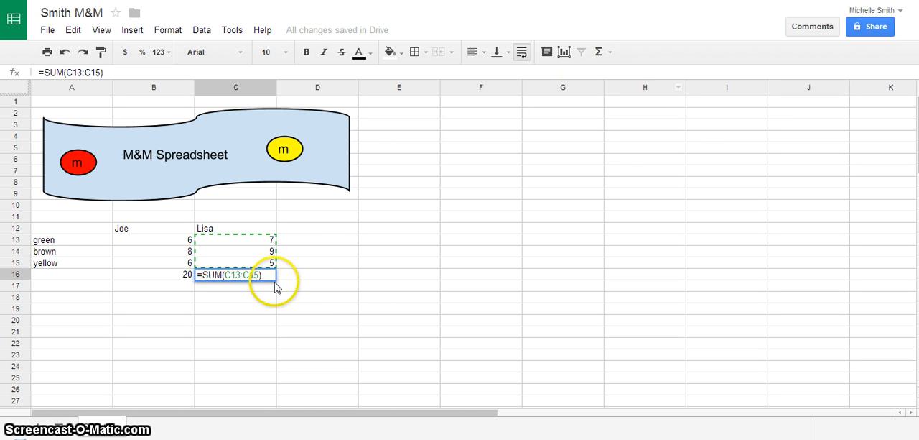
left_click(287, 240)
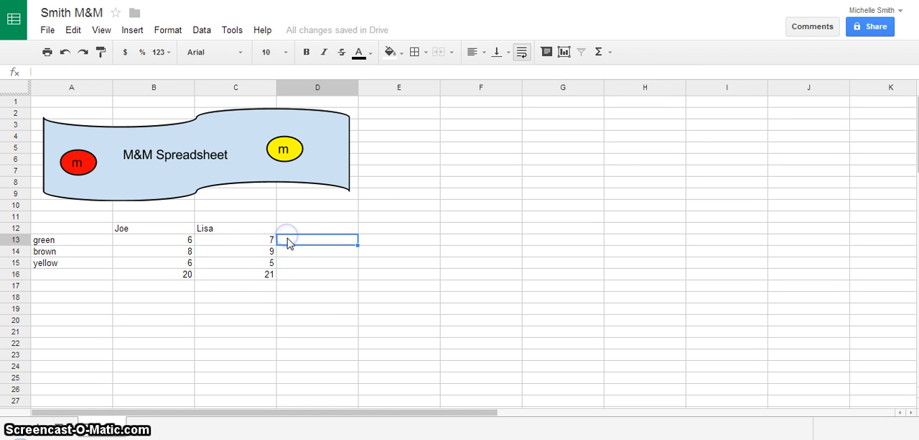
Average the two green counts in cell D13 with the AVERAGE function over B13:C13
left_click(166, 241)
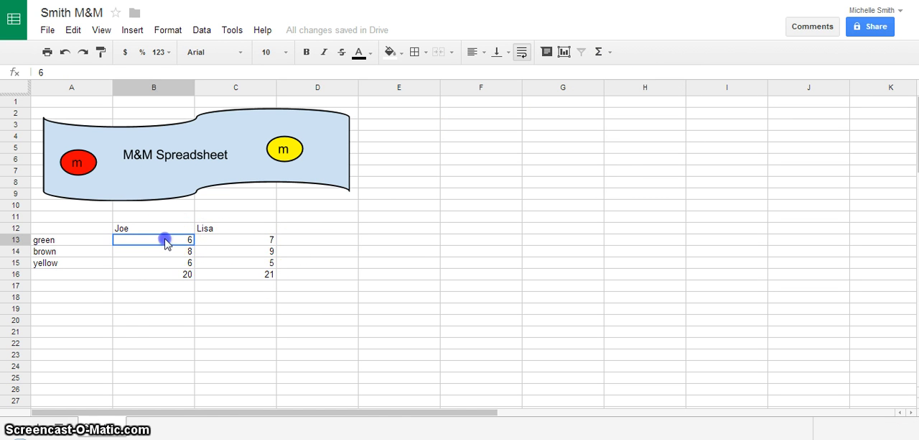
left_click_drag(204, 240, 270, 241)
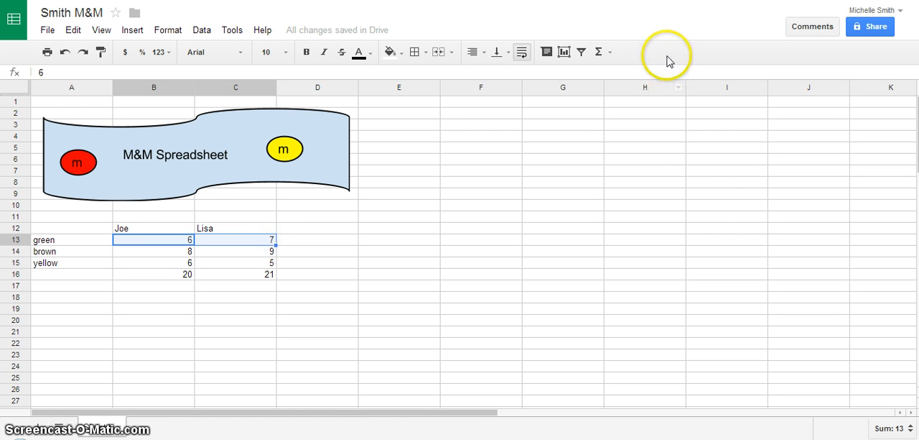
left_click(609, 53)
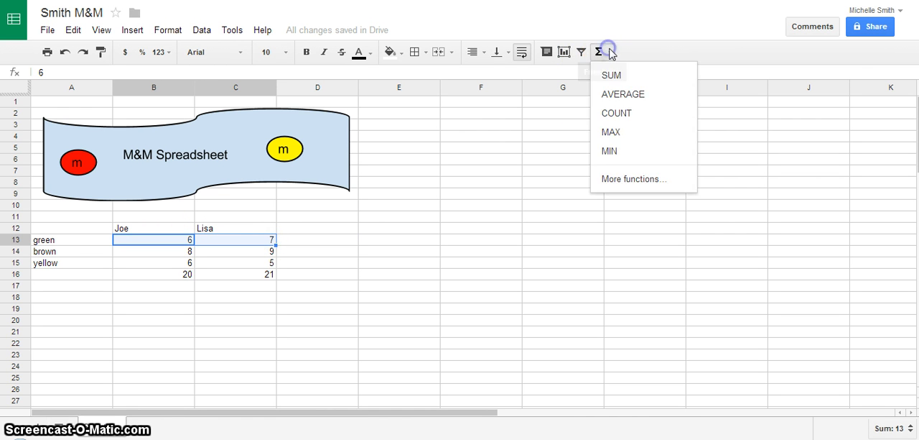
left_click(615, 96)
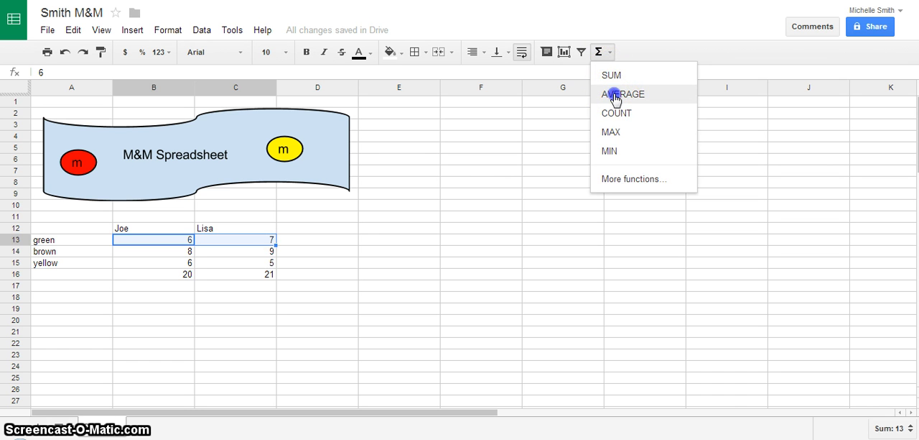
left_click(273, 253)
Average the two brown counts in cell D14 with the AVERAGE function over B14:C14
left_click(194, 252)
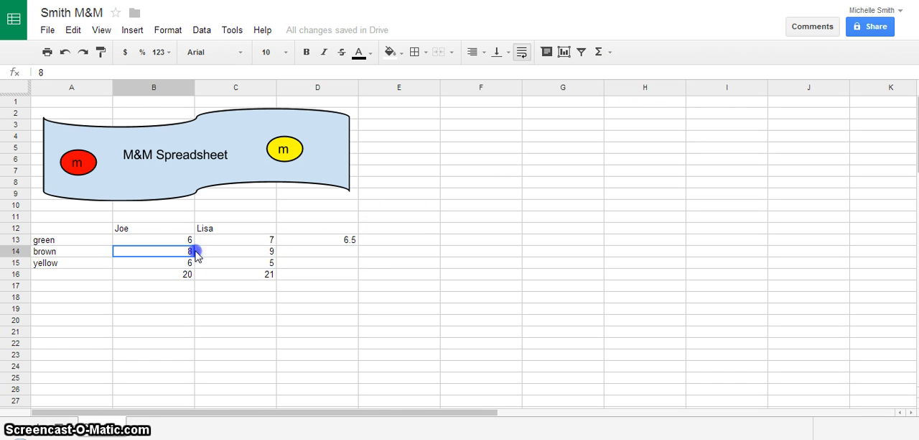
left_click_drag(195, 253, 260, 248)
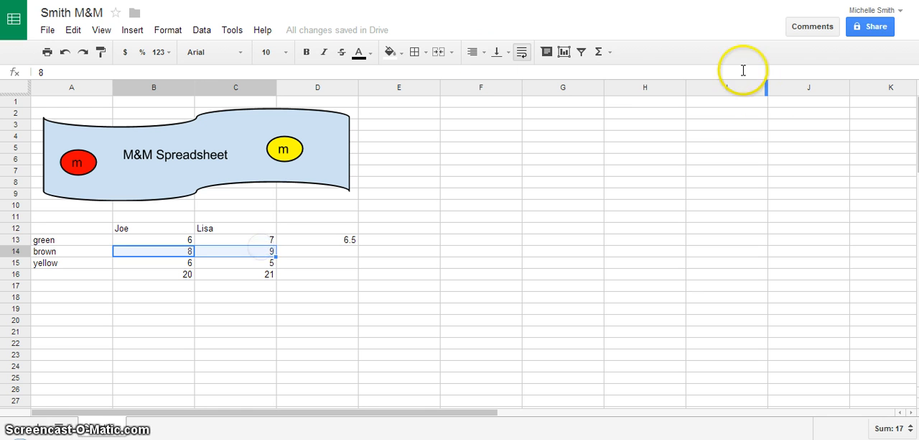
left_click(600, 52)
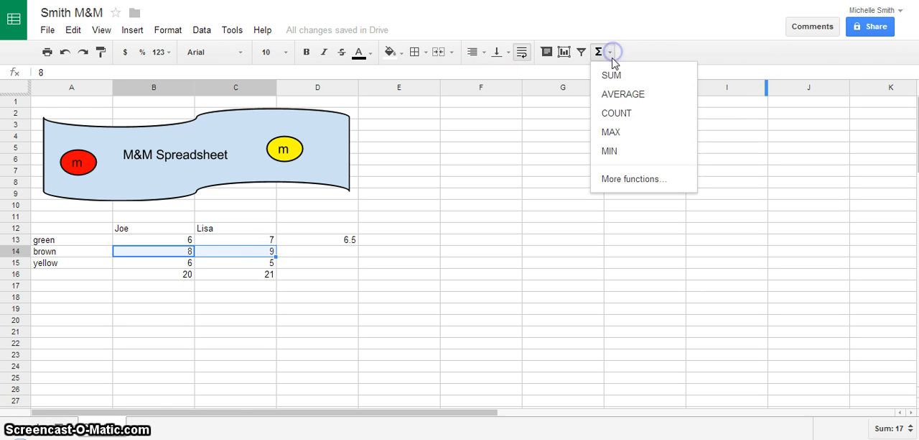
left_click(612, 95)
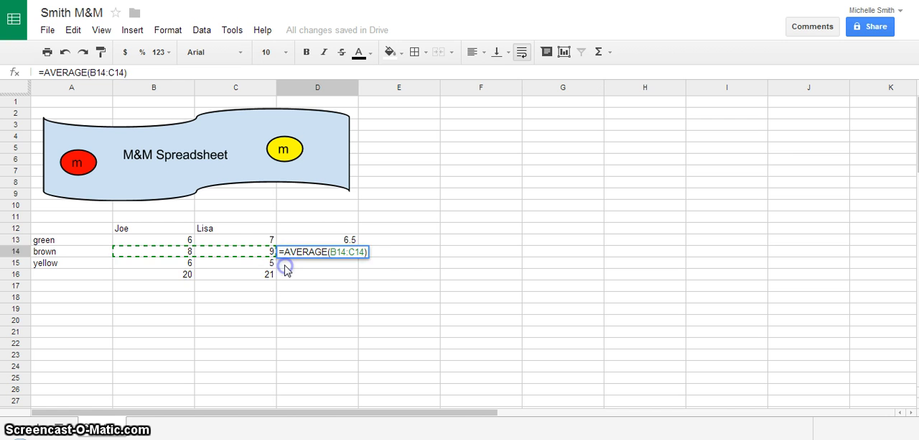
key("Return")
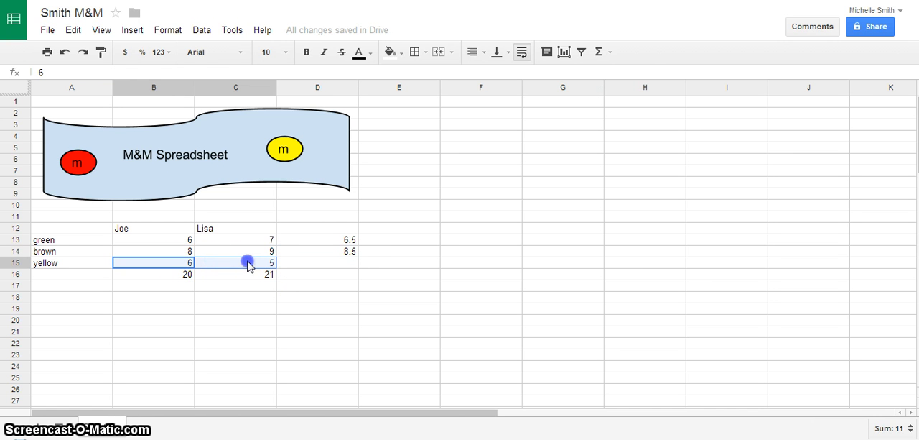
Average the two yellow counts in cell D15 with the AVERAGE function over B15:C15
left_click(610, 52)
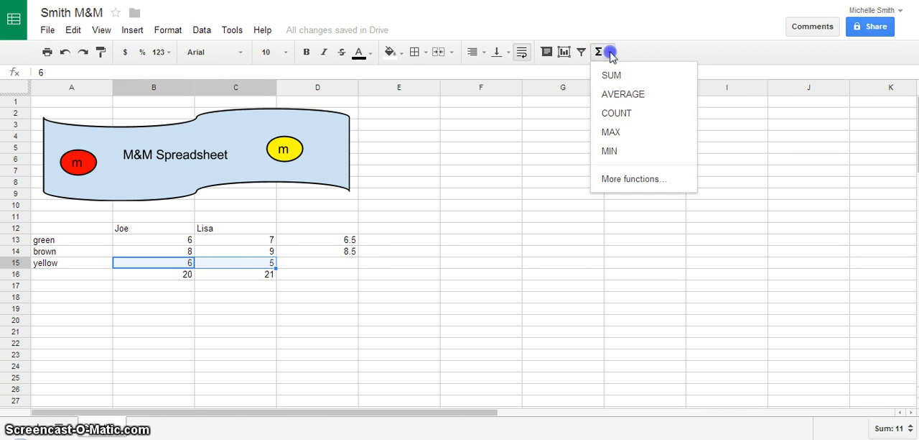
left_click(616, 94)
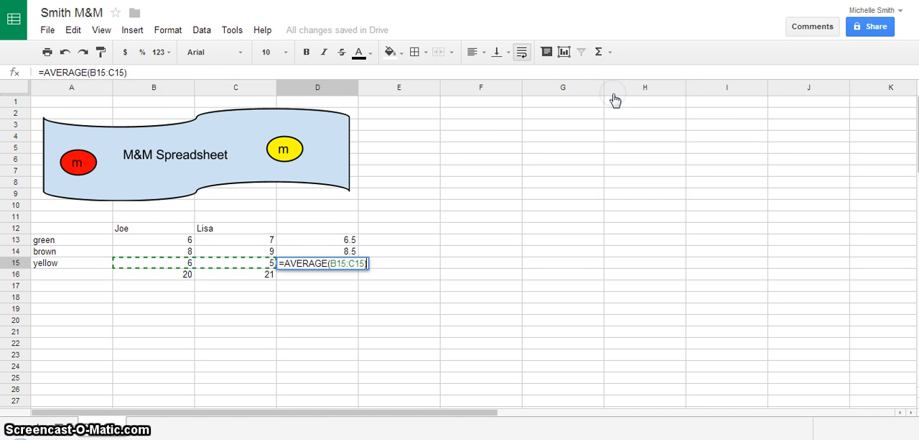
left_click(301, 253)
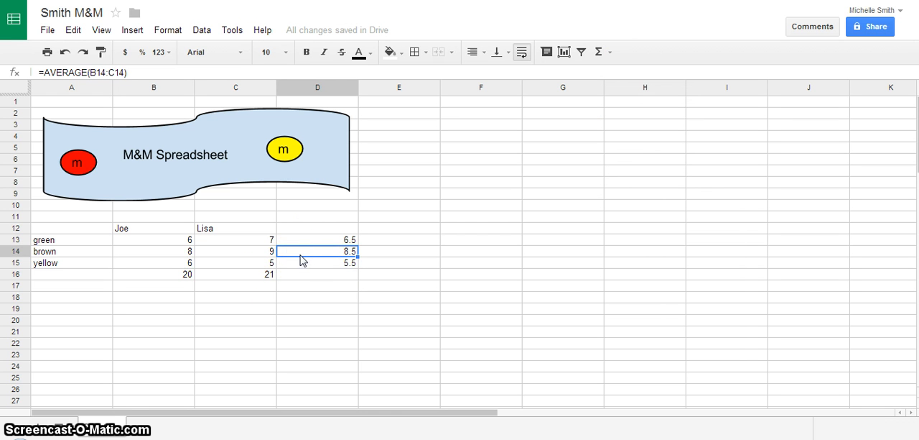
Format the averages in cells D13 to D15 as numbers with 2 decimals
left_click_drag(319, 242, 324, 265)
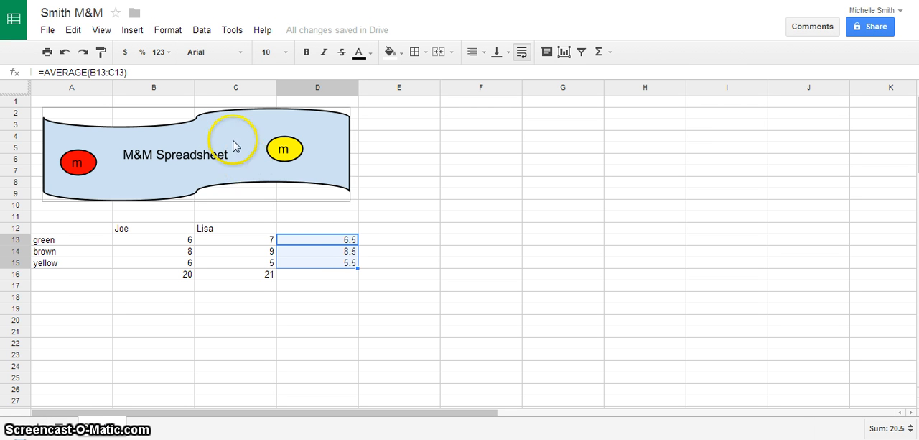
left_click(170, 34)
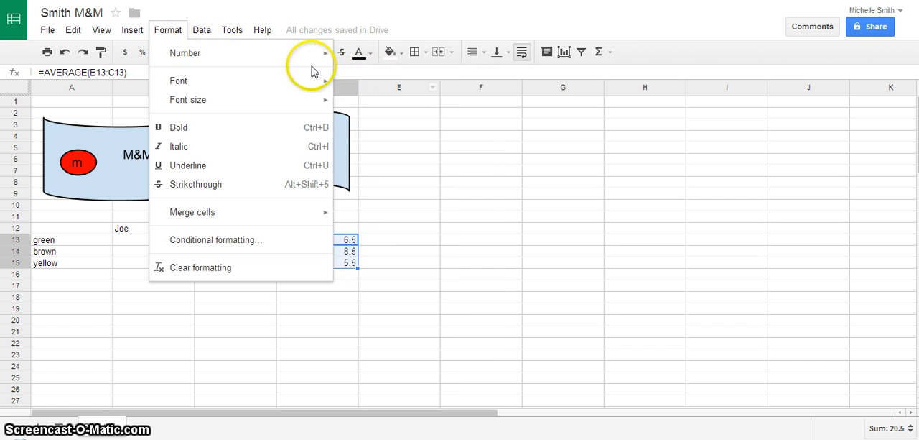
mouse_move(328, 52)
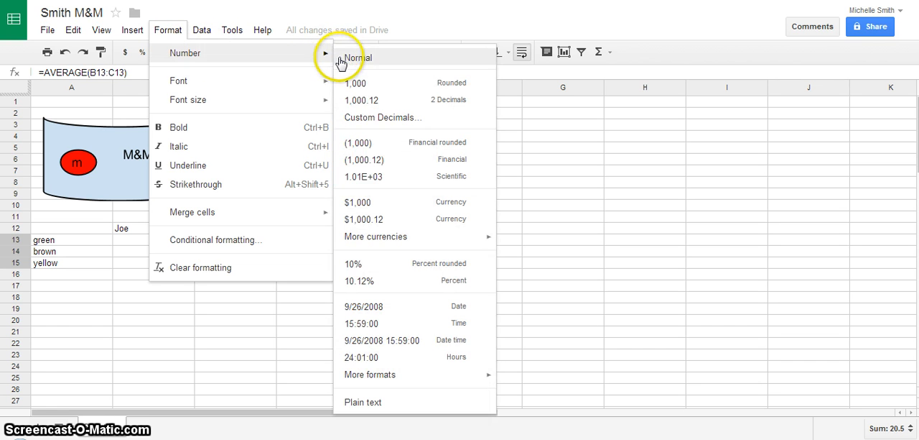
left_click(367, 106)
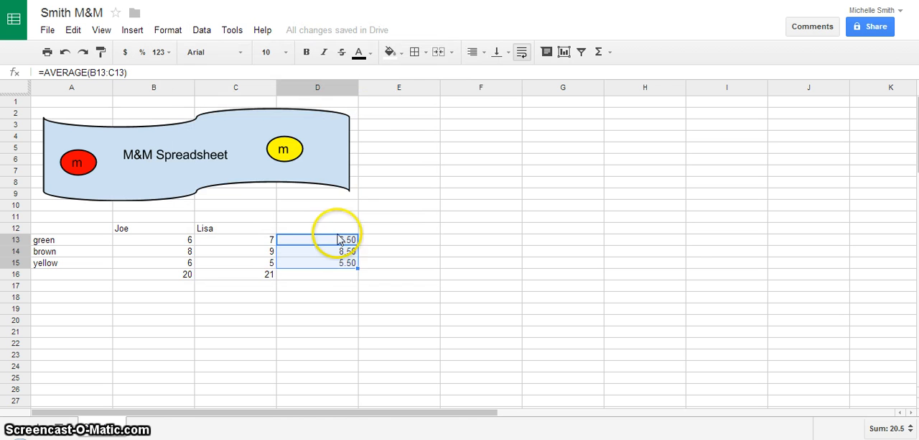
left_click(347, 277)
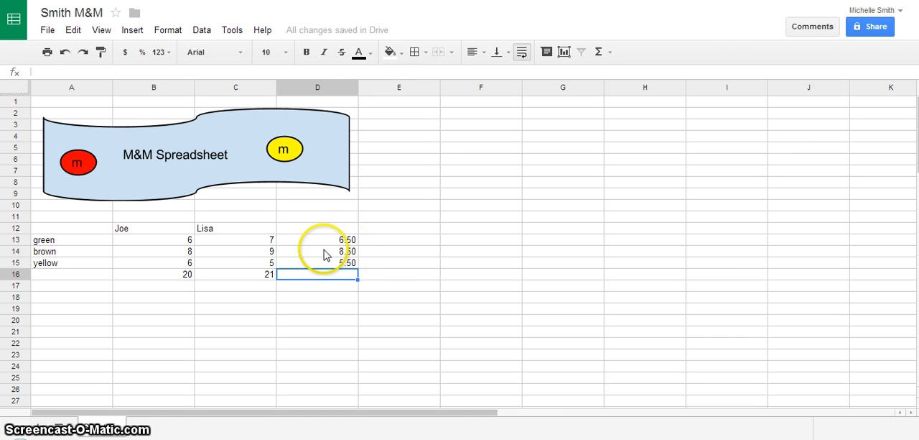
Make the first person's column heading in cell B12 bold and center it
left_click(126, 231)
left_click(306, 52)
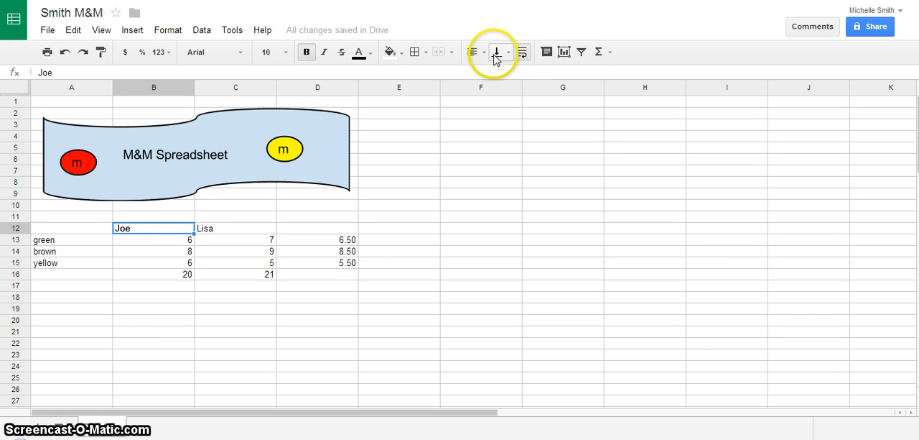
left_click(471, 52)
left_click(495, 75)
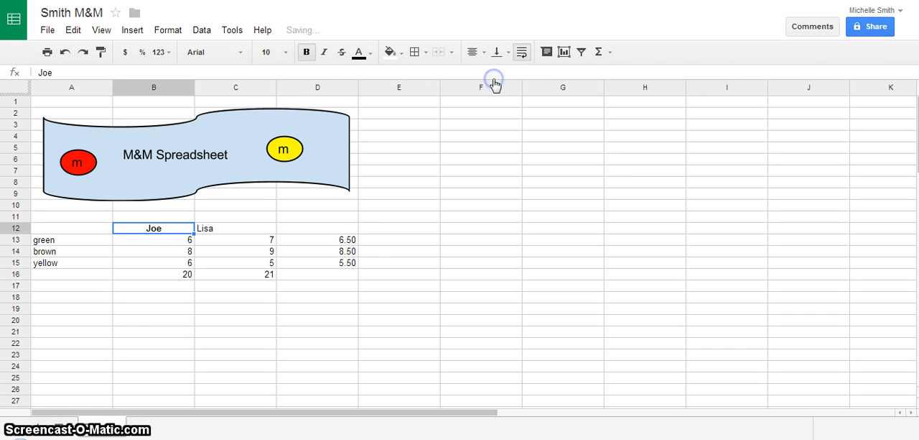
Make the second person's column heading in cell C12 bold and center it
left_click(211, 224)
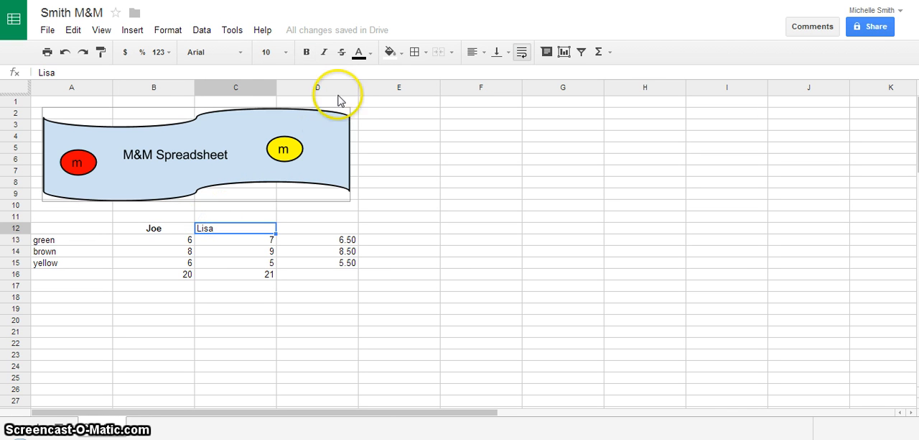
left_click(308, 54)
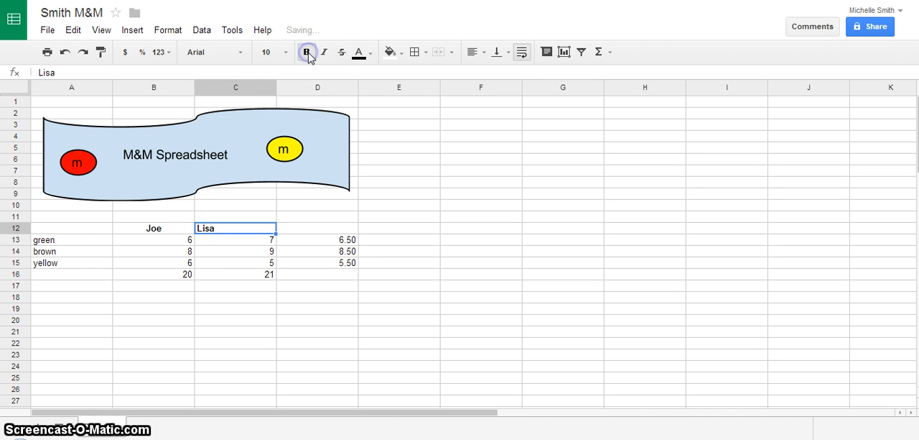
left_click(481, 53)
left_click(495, 74)
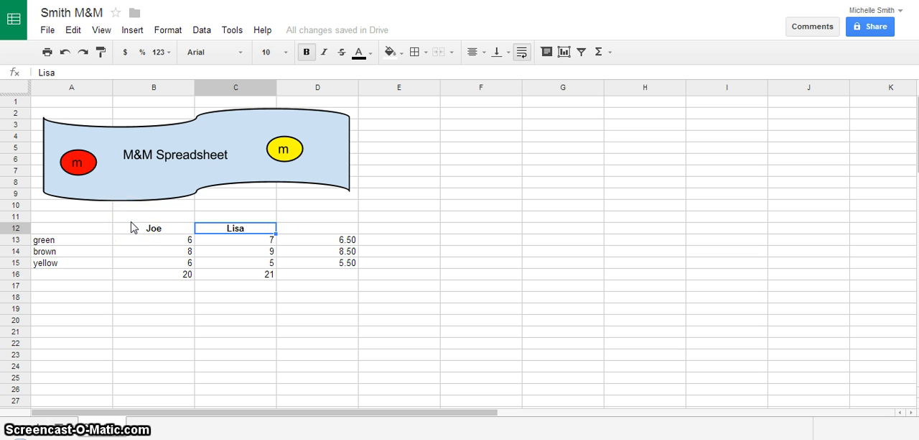
Label the totals row by entering "total" in cell A16
left_click(44, 274)
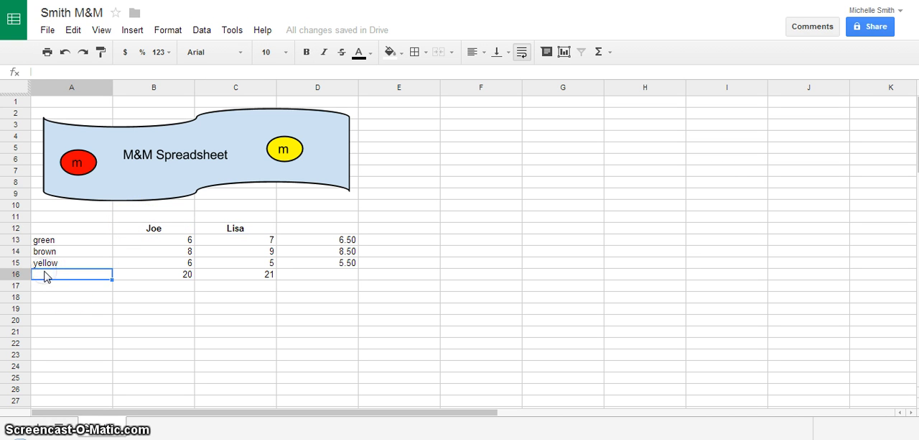
type("total")
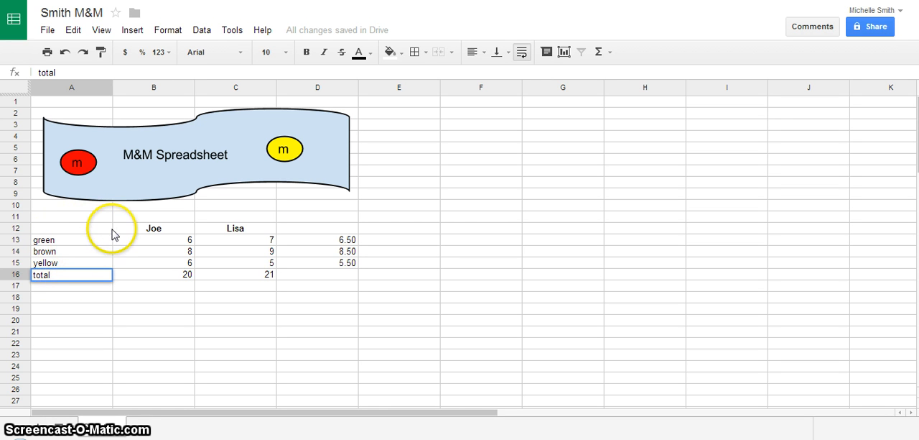
left_click_drag(113, 229, 205, 231)
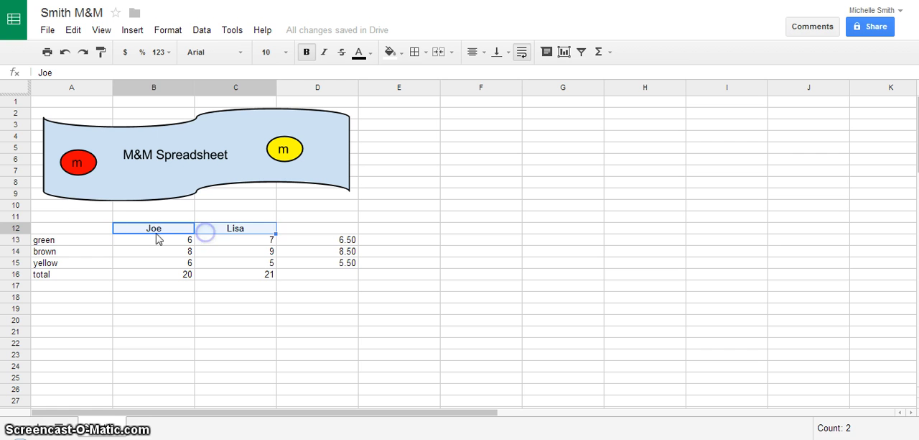
Start a chart from the range A12:C16 and choose the column chart type
left_click(76, 229)
left_click_drag(77, 230, 270, 275)
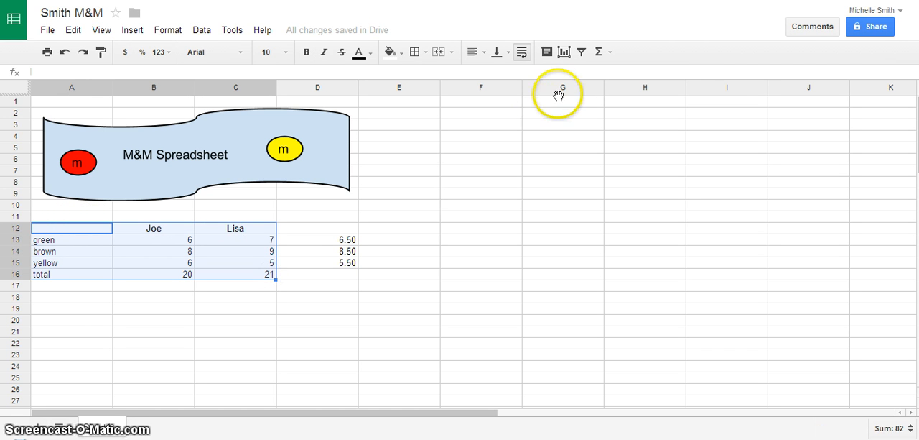
left_click(565, 52)
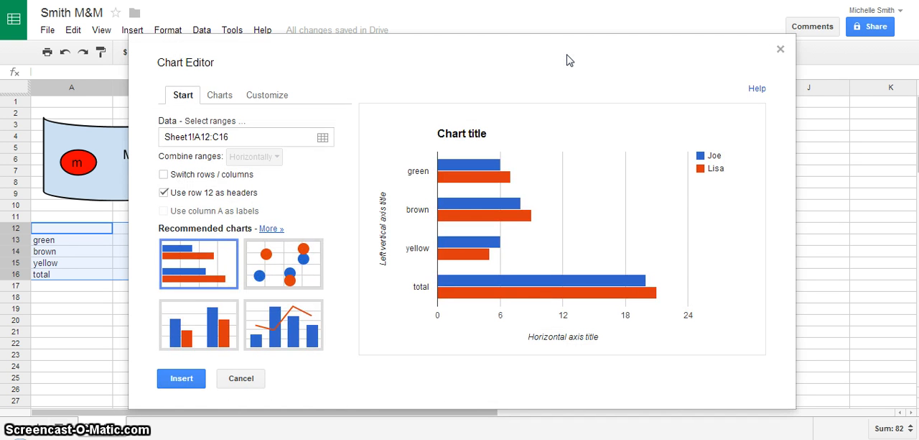
left_click(185, 338)
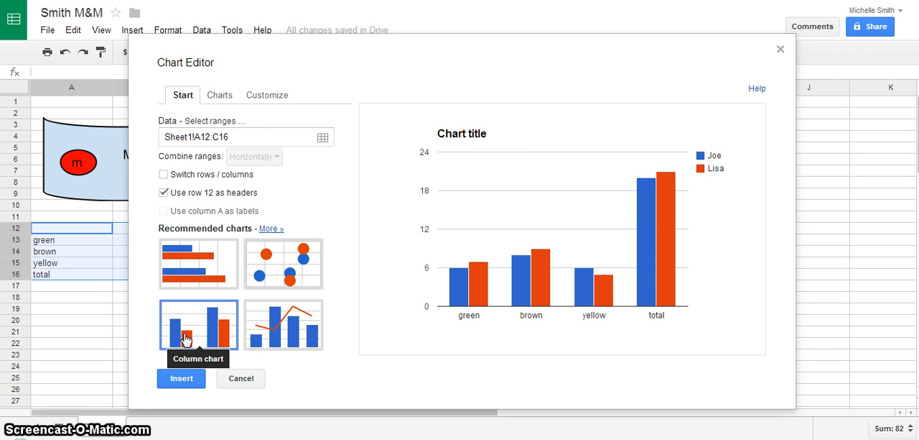
Replace the default chart title with the family's surname followed by "M&M Comparison"
left_click(277, 101)
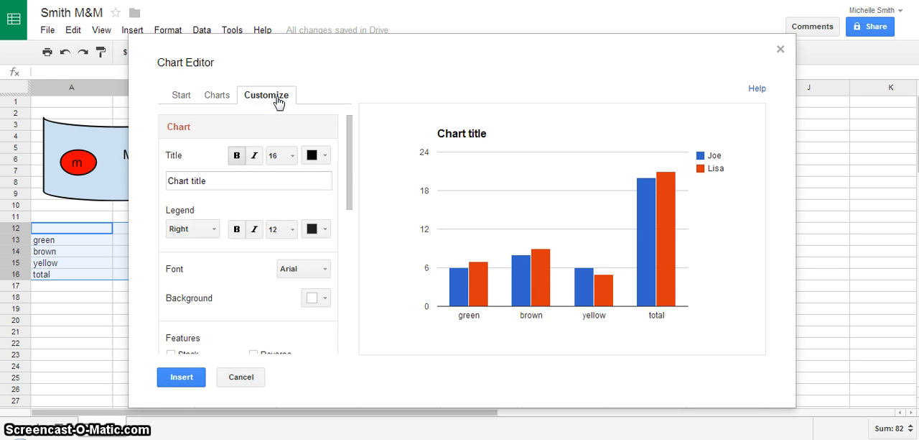
left_click_drag(223, 181, 136, 183)
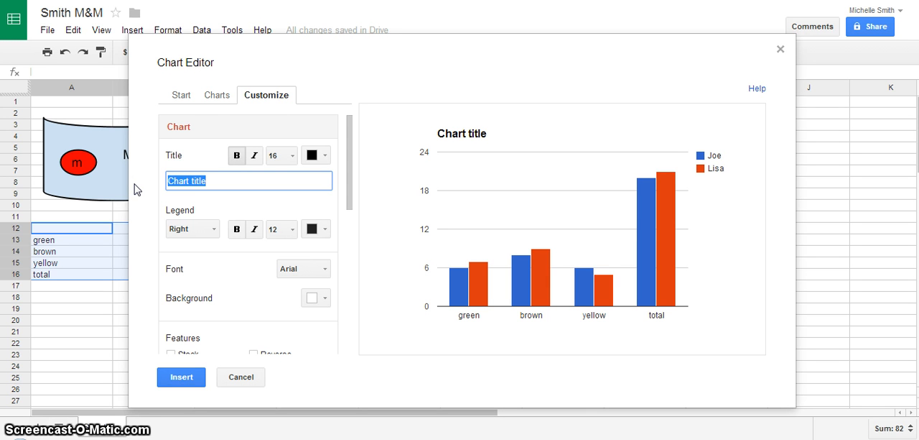
left_click(63, 164)
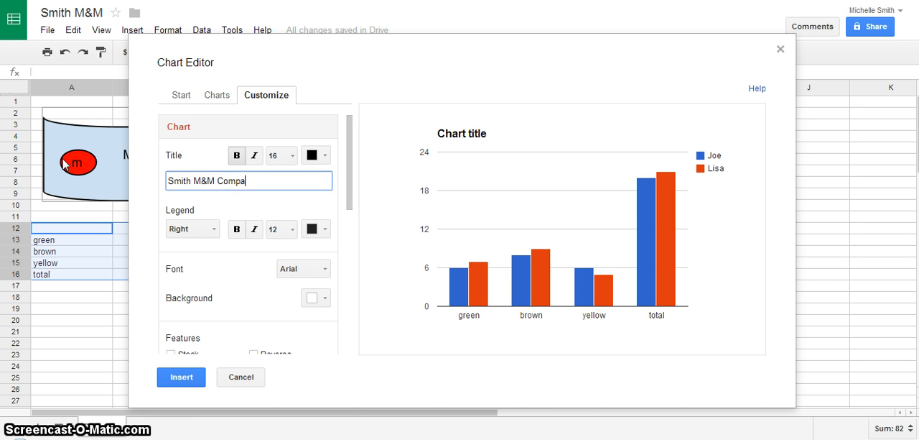
type("ison")
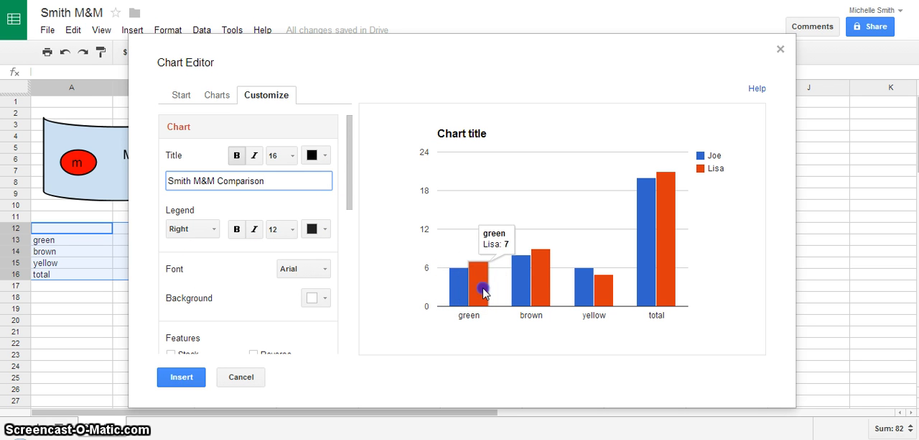
left_click(385, 193)
Set the color of the first person's columns in the chart to purple
left_click_drag(350, 166, 337, 309)
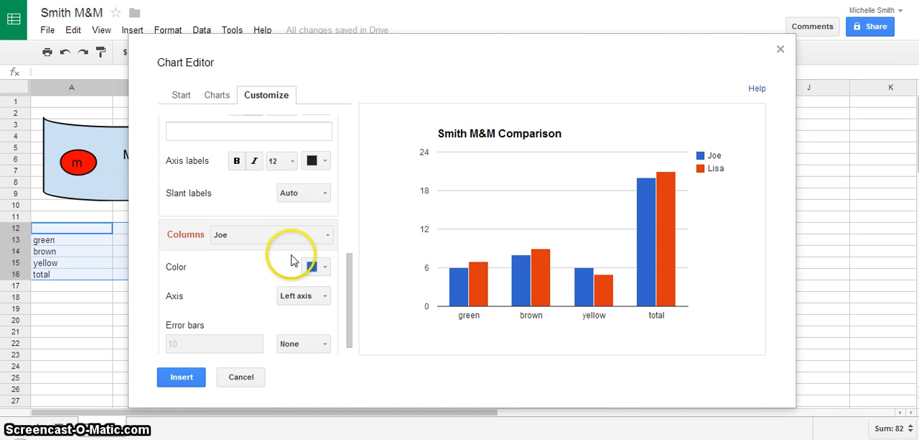
left_click(324, 268)
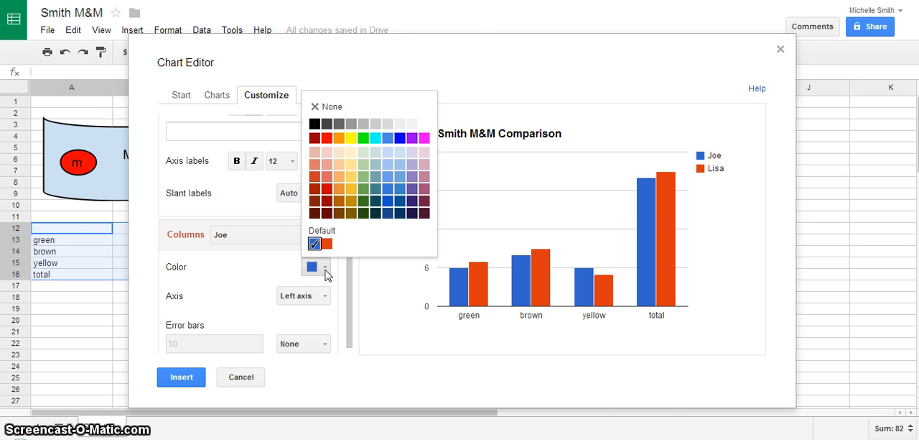
left_click(335, 258)
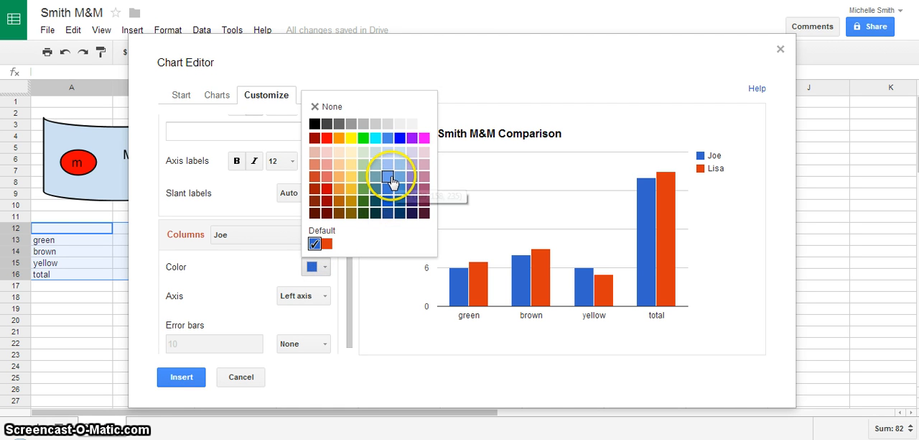
left_click(413, 138)
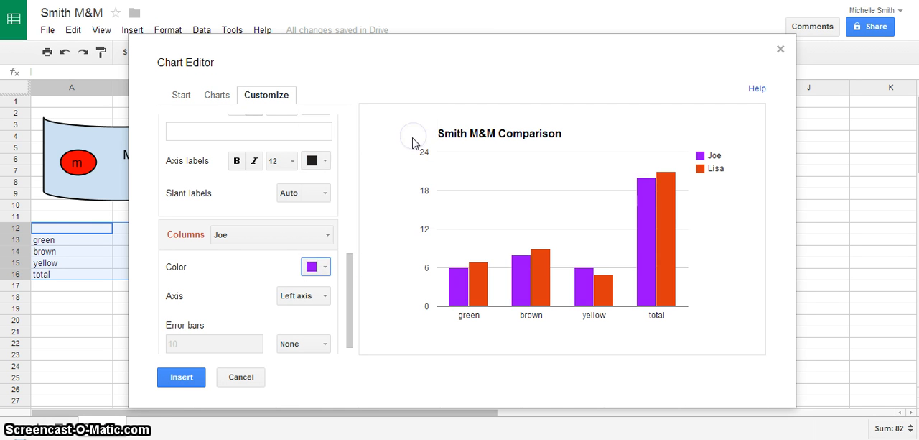
Set the color of the second person's columns in the chart to cyan
left_click(327, 237)
left_click(253, 277)
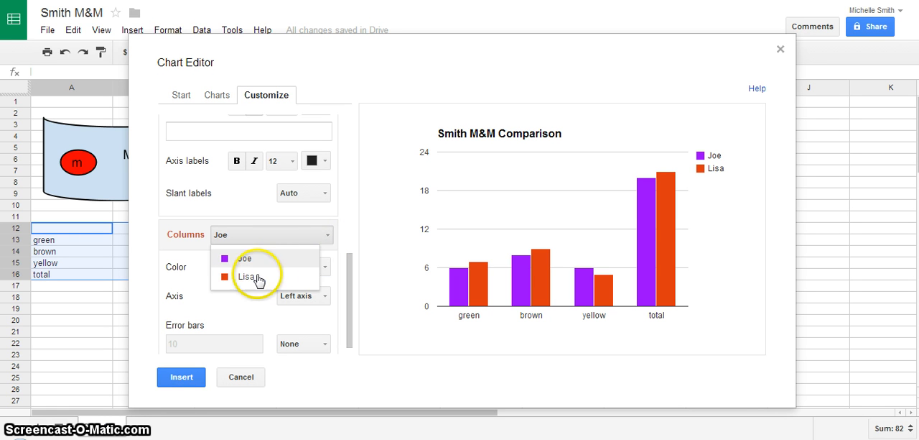
left_click(324, 265)
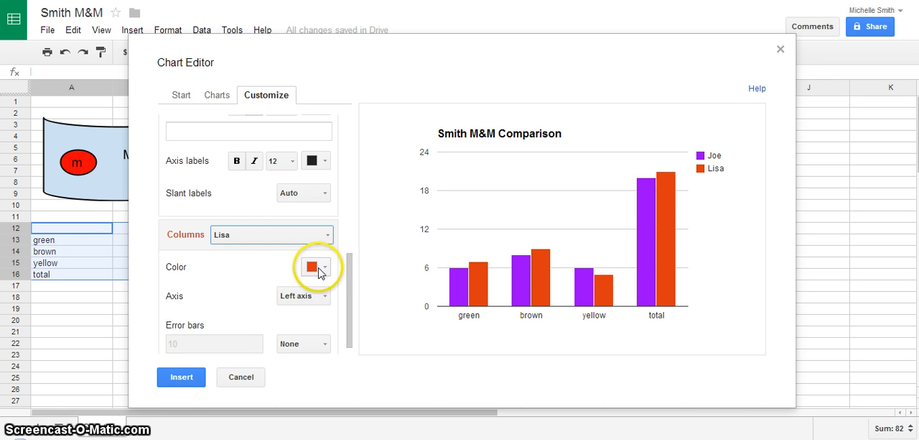
left_click(325, 268)
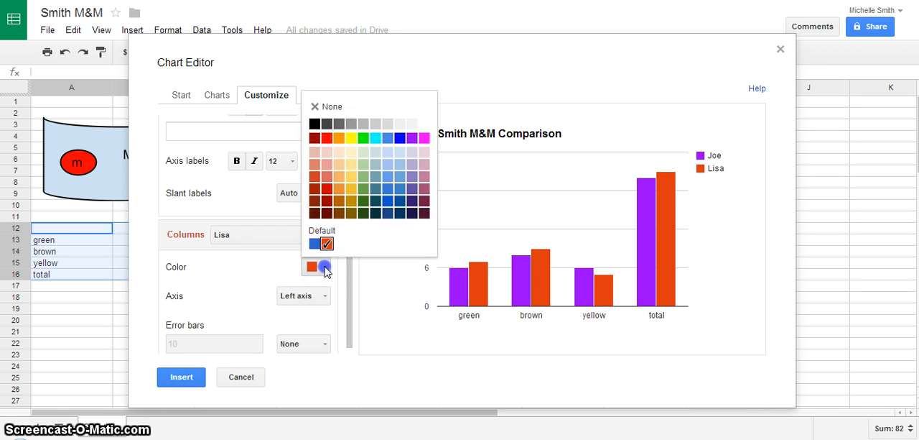
left_click(375, 137)
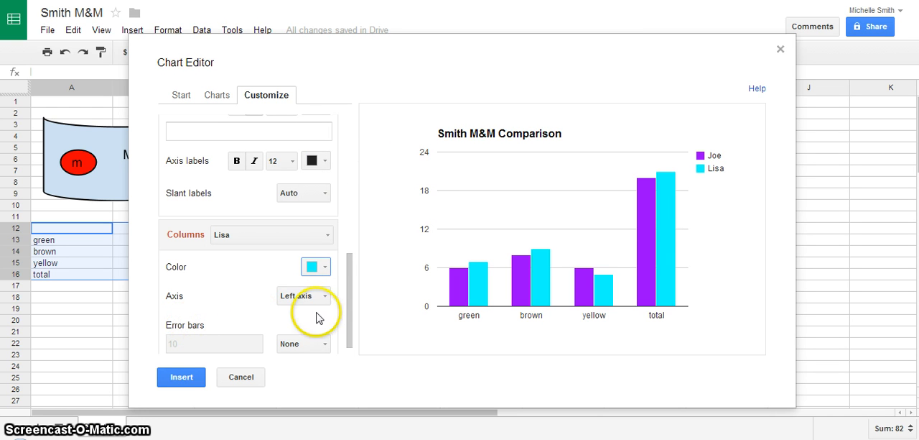
Title the chart's horizontal axis "m&m colors" and insert the chart into the sheet
left_click_drag(349, 321, 349, 274)
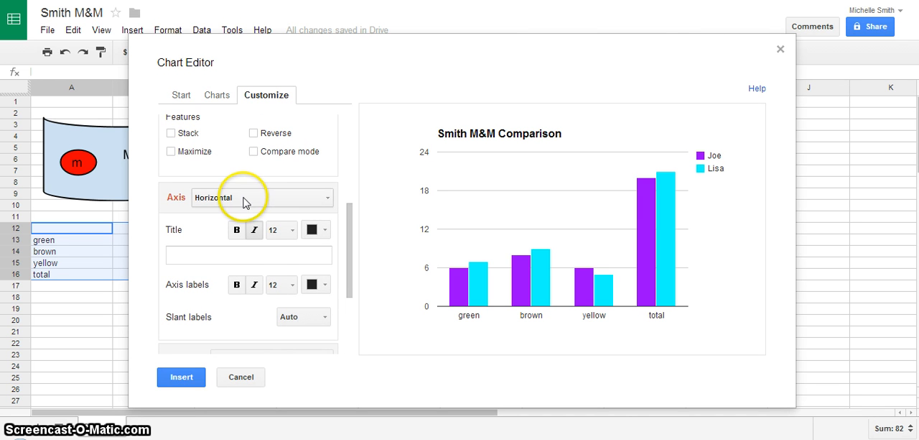
left_click(196, 256)
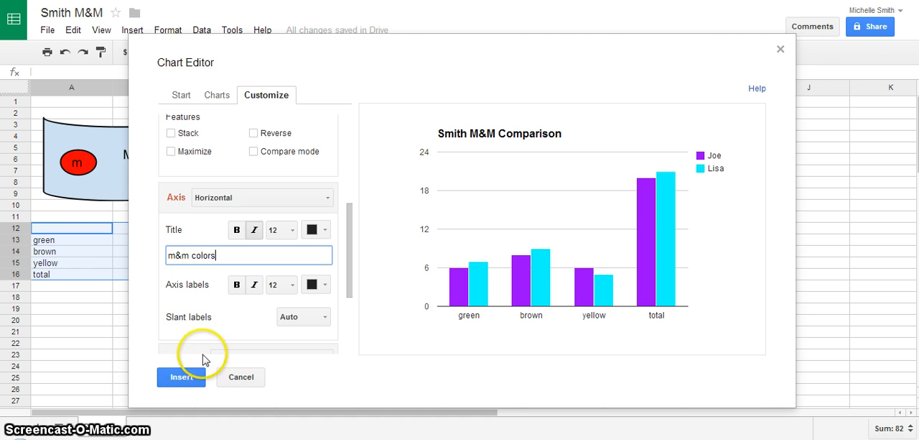
left_click(182, 380)
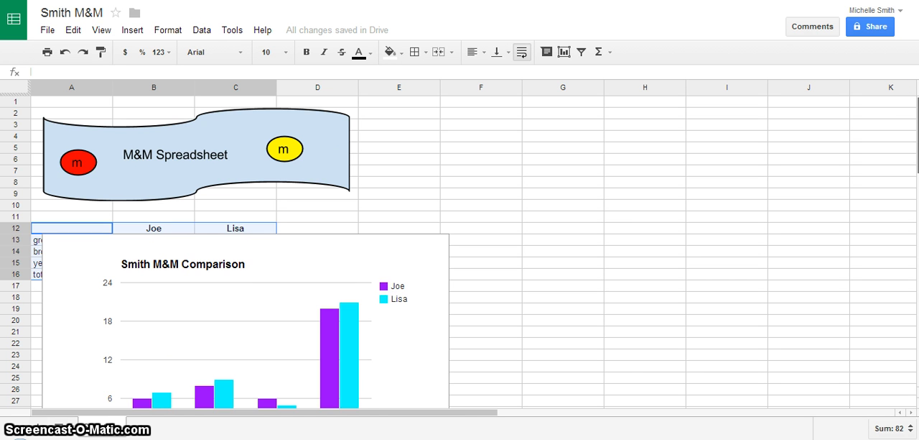
Move the chart below the data table so its upper edge sits at row 20, and deselect it
scroll(460, 252, "down", 3)
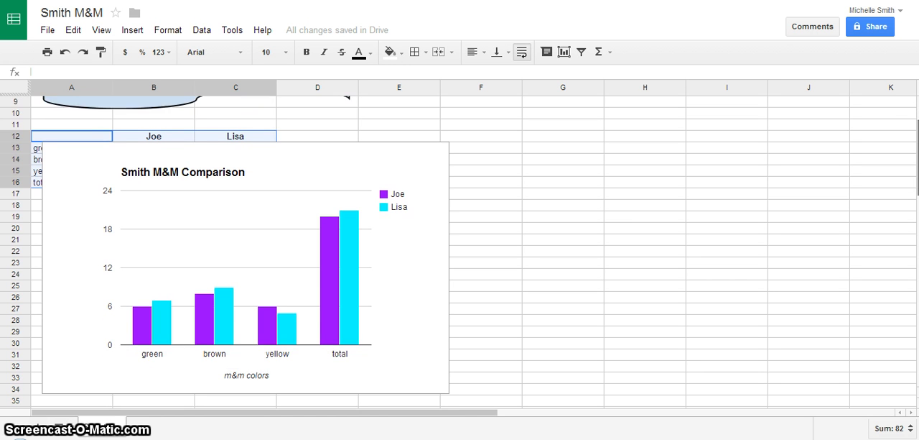
scroll(460, 251, "down", 2)
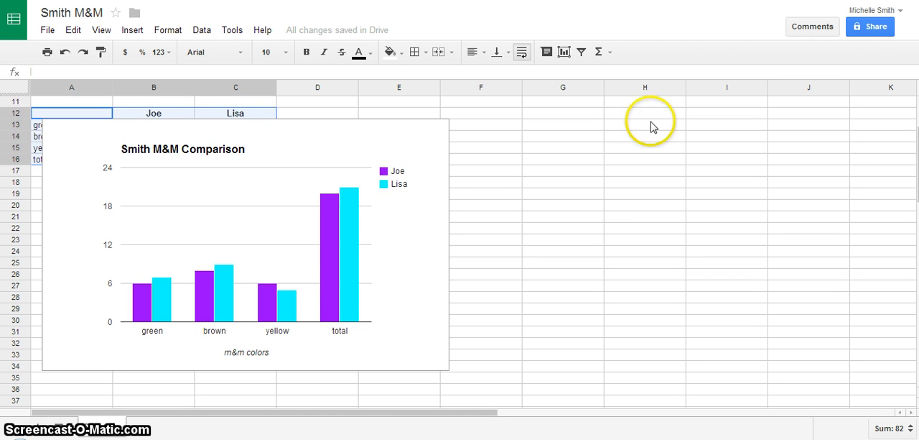
left_click(391, 137)
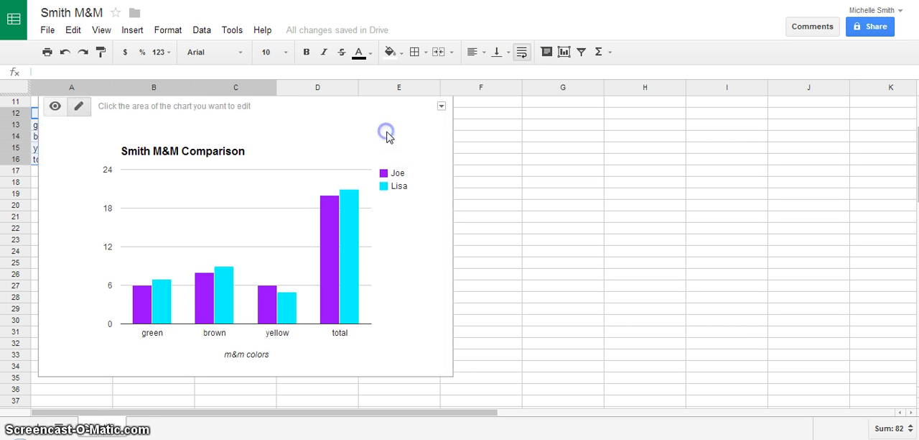
left_click(421, 129)
left_click(441, 106)
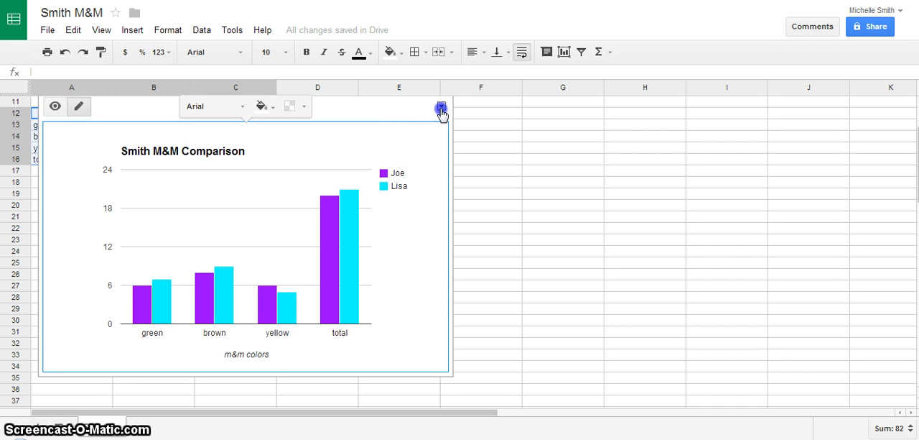
left_click_drag(394, 119, 394, 195)
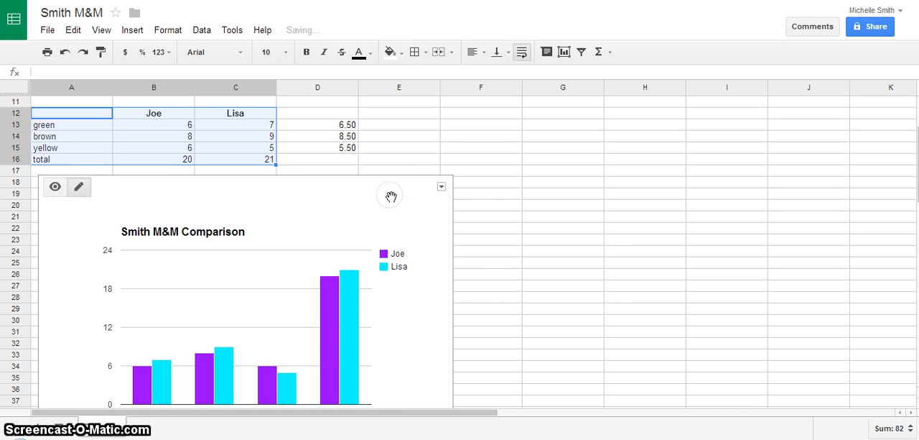
left_click(546, 237)
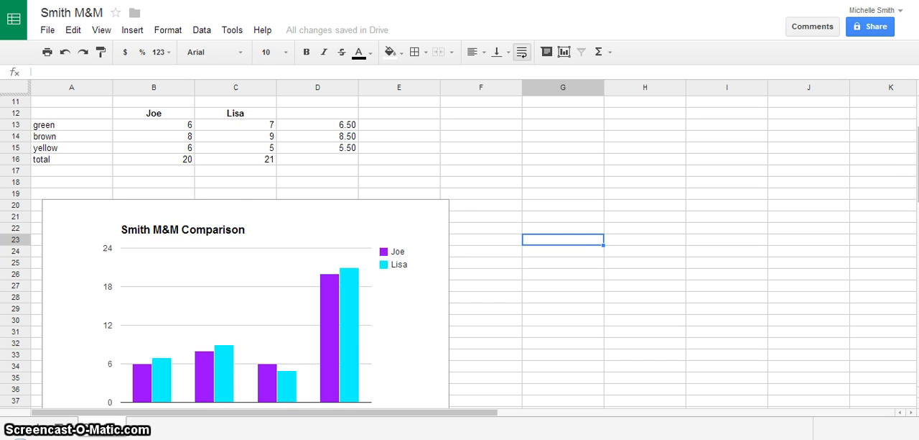
Fill the "green" row of the data table, A13 through D13, with green
scroll(917, 122, "up", 5)
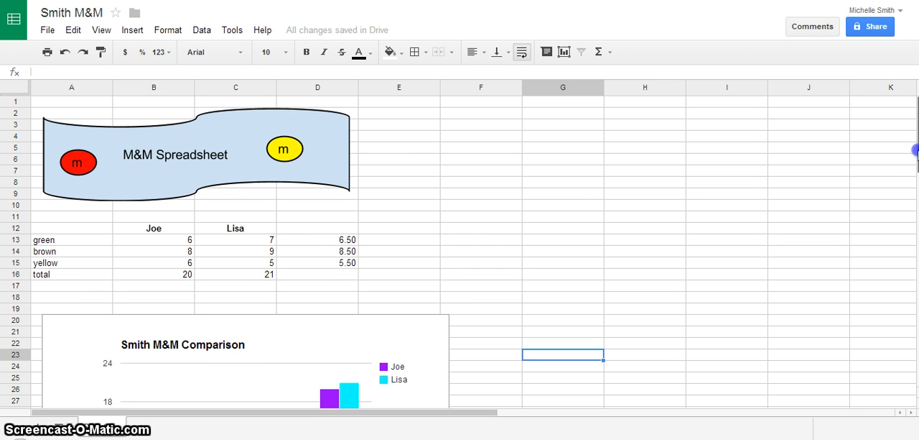
scroll(916, 150, "down", 1)
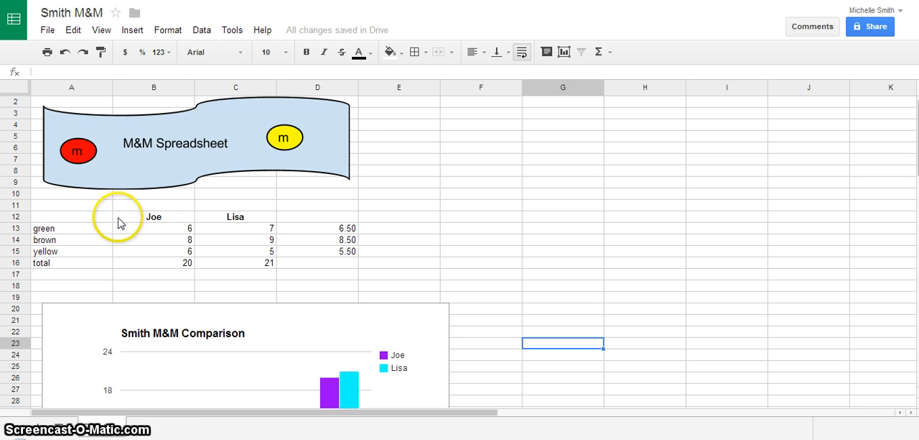
left_click(51, 229)
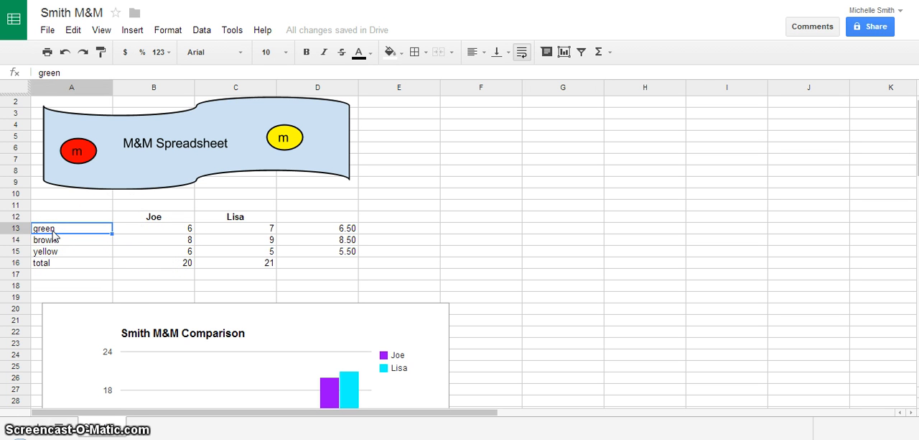
left_click_drag(52, 234, 330, 230)
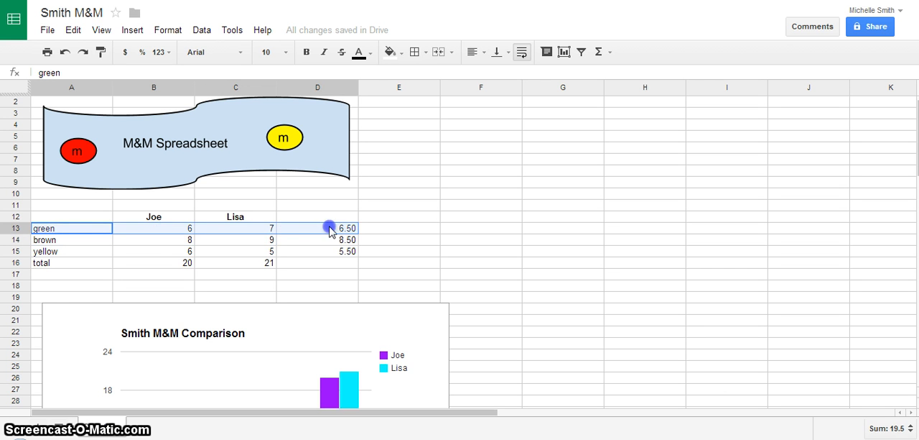
left_click(401, 54)
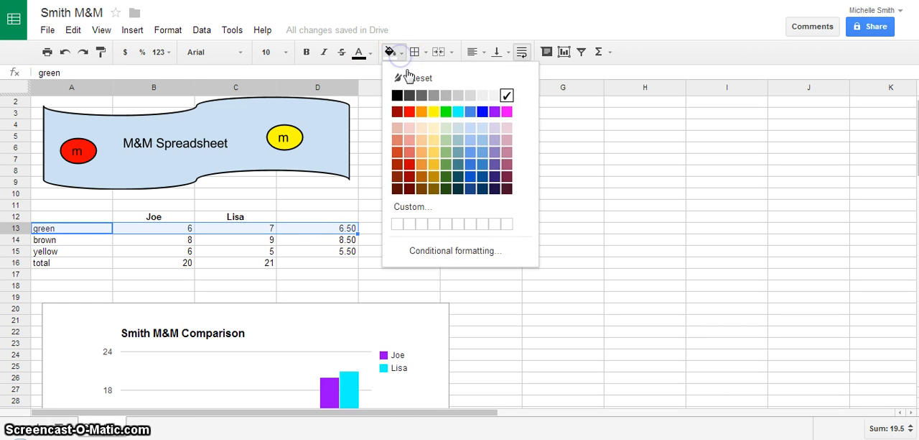
left_click(446, 112)
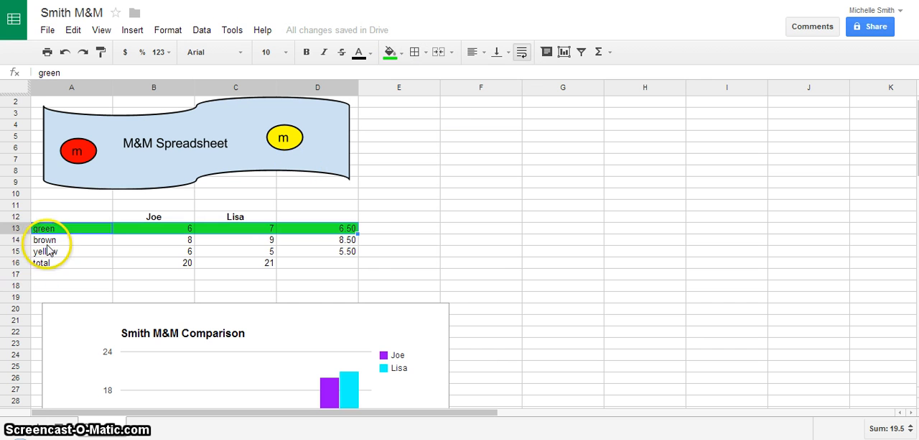
Fill the "brown" row, A14 through D14, with a dark reddish brown and make its text white
left_click(43, 240)
left_click_drag(43, 240, 350, 244)
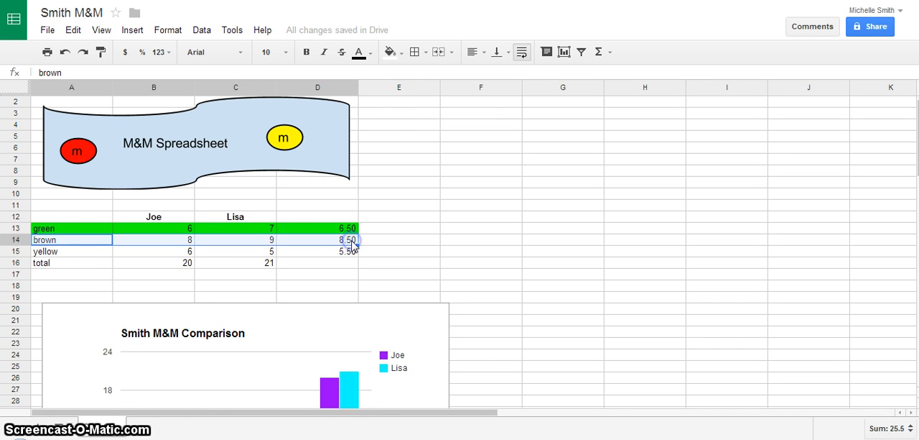
left_click(405, 54)
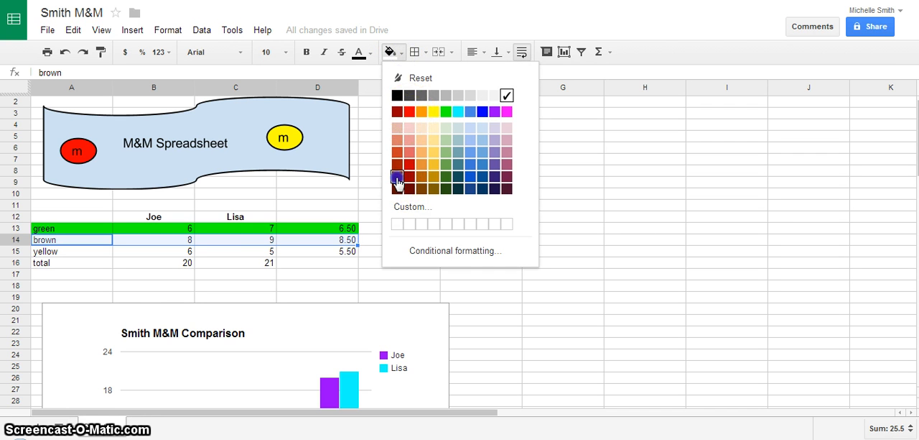
left_click(396, 179)
left_click(377, 53)
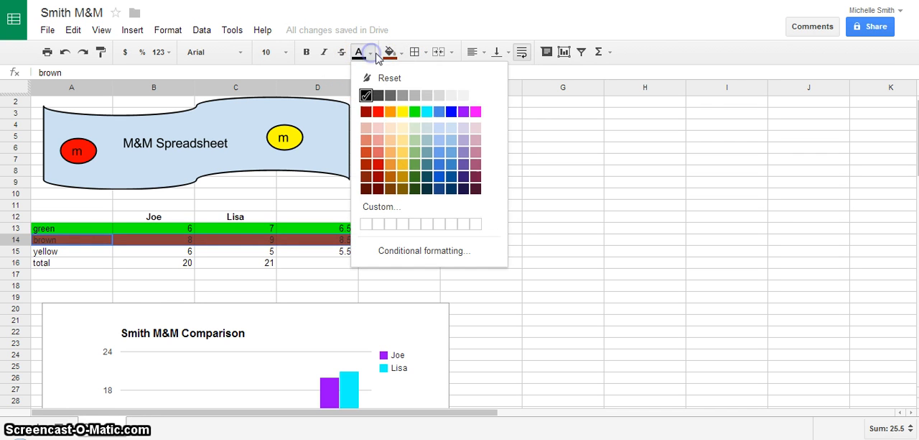
left_click(475, 96)
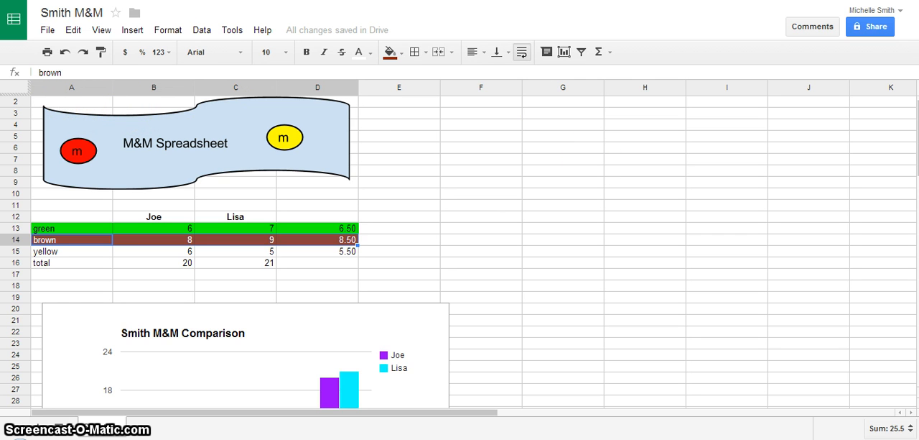
Add a note to cell A1 reading "I changed the chart cell colors."
scroll(225, 265, "up", 1)
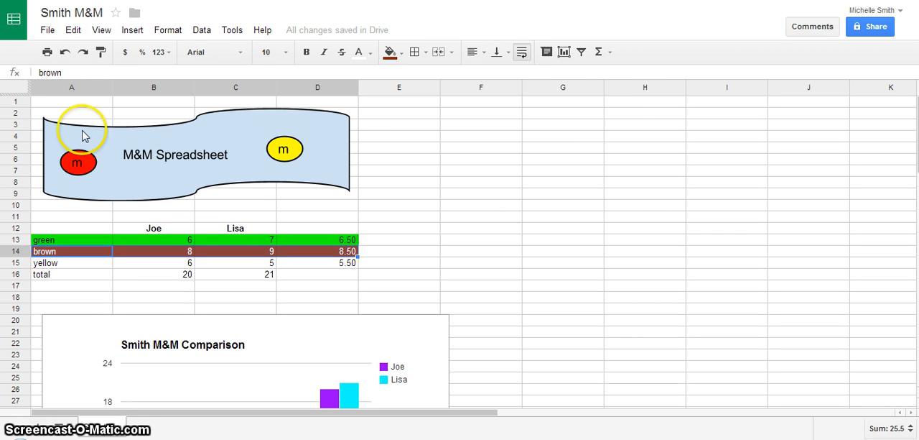
left_click(58, 100)
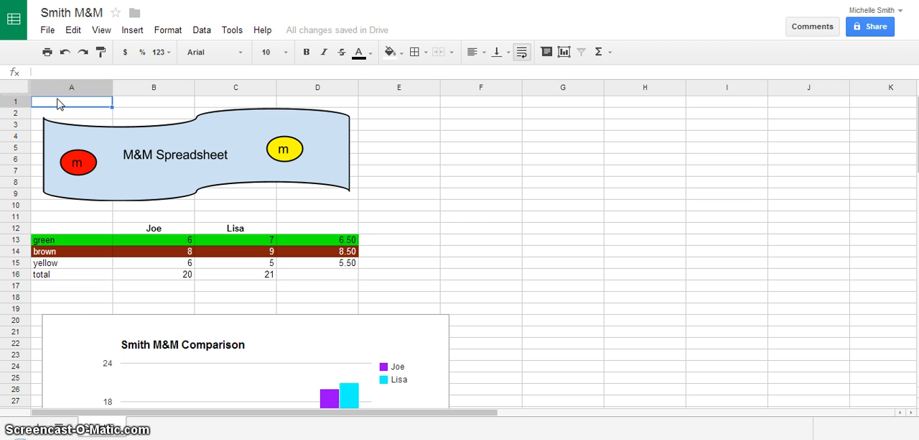
left_click(140, 32)
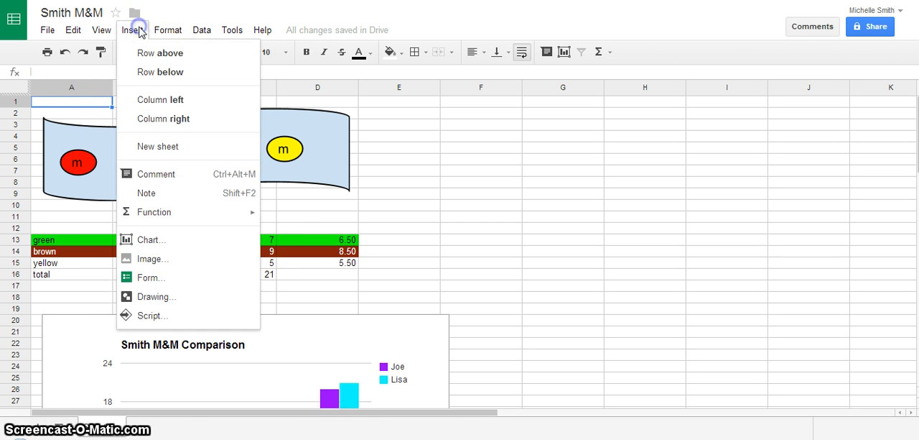
left_click(180, 195)
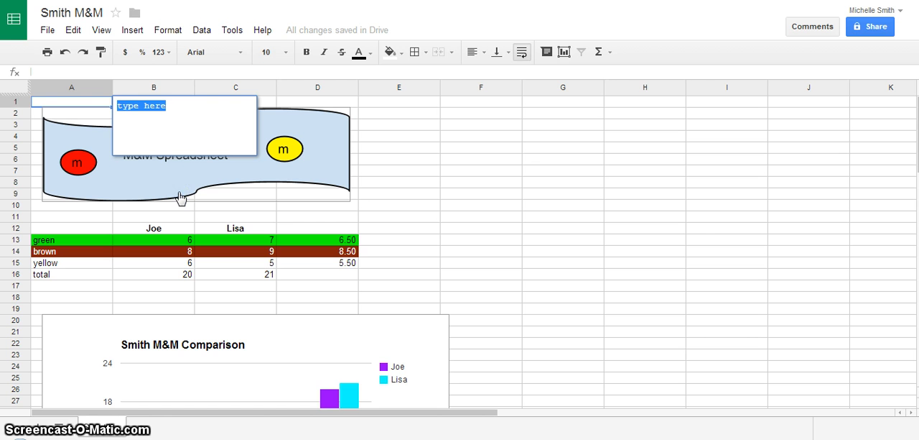
key("BackSpace")
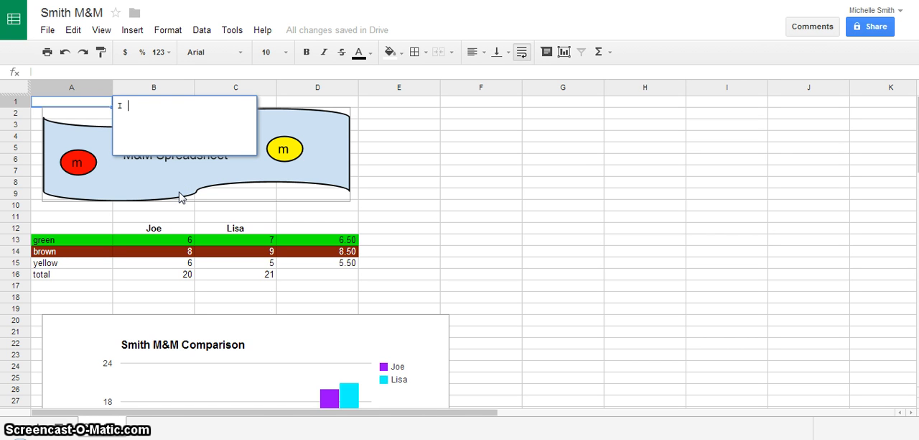
type("I changed the chart cell")
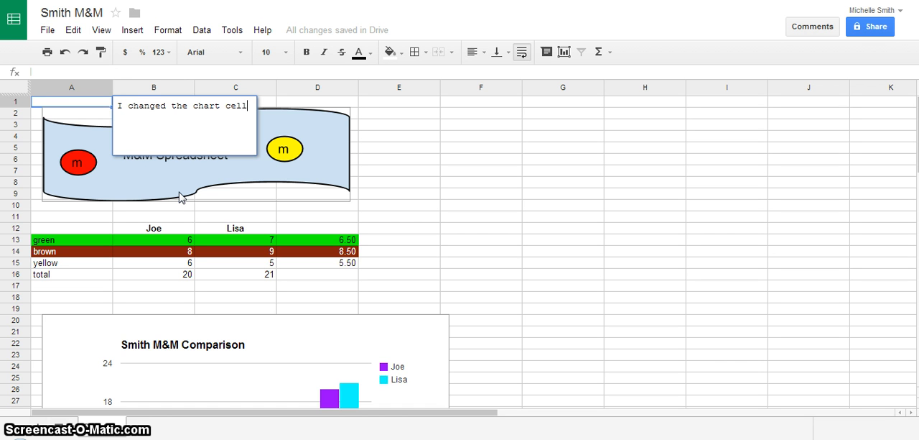
type(" colors.")
left_click(156, 120)
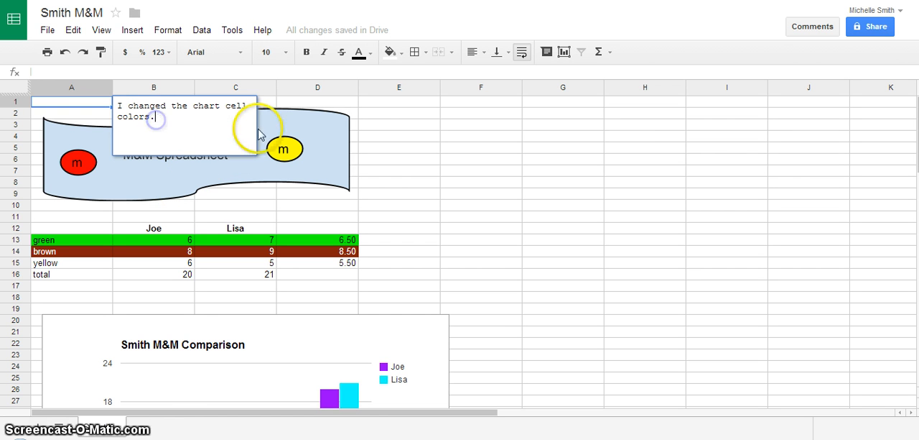
left_click(309, 102)
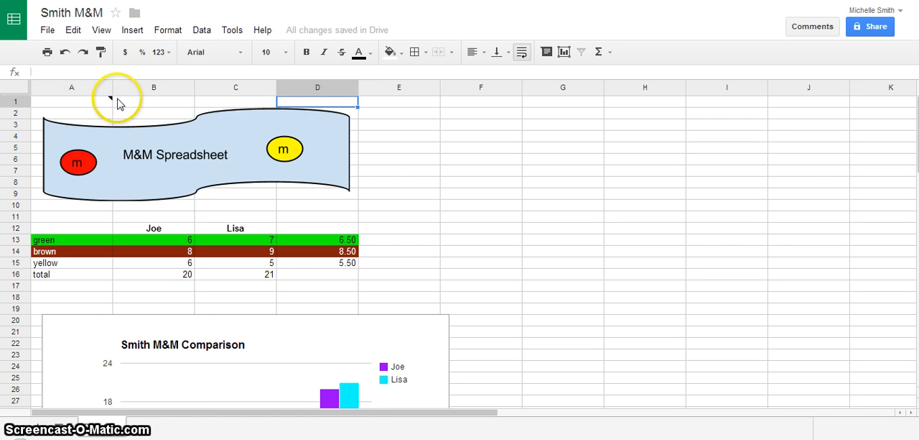
mouse_move(106, 103)
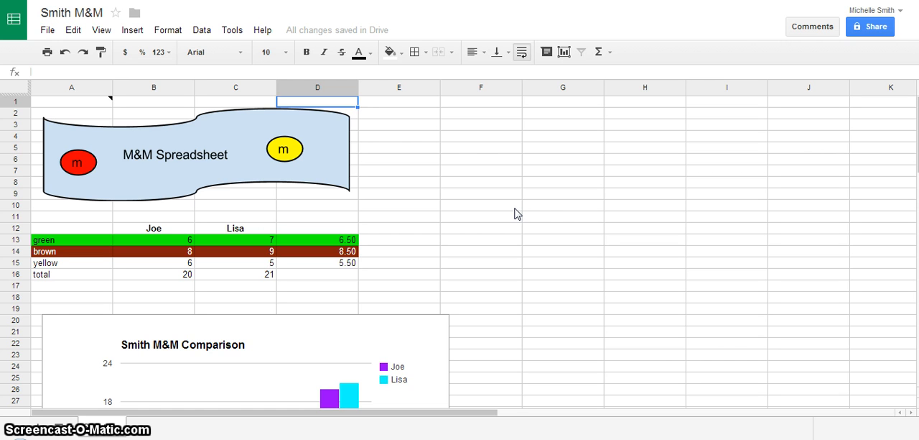
Change the spreadsheet's sharing visibility to "Public on the web" with view access for anyone, and save it
left_click(871, 36)
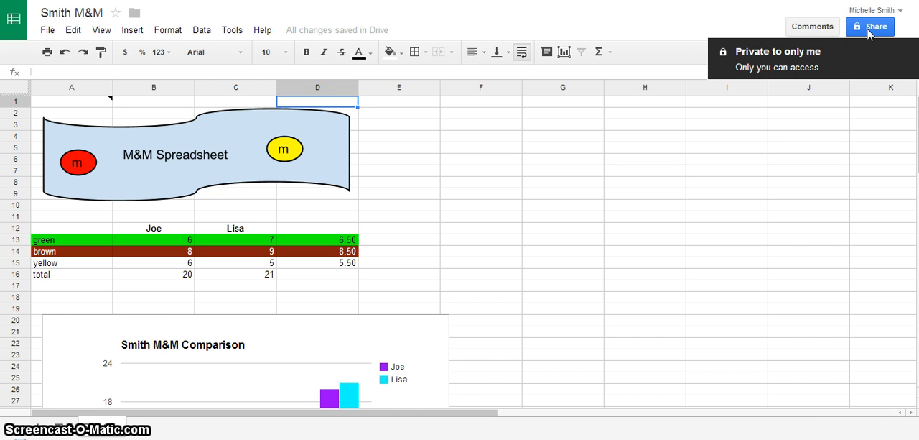
left_click(869, 31)
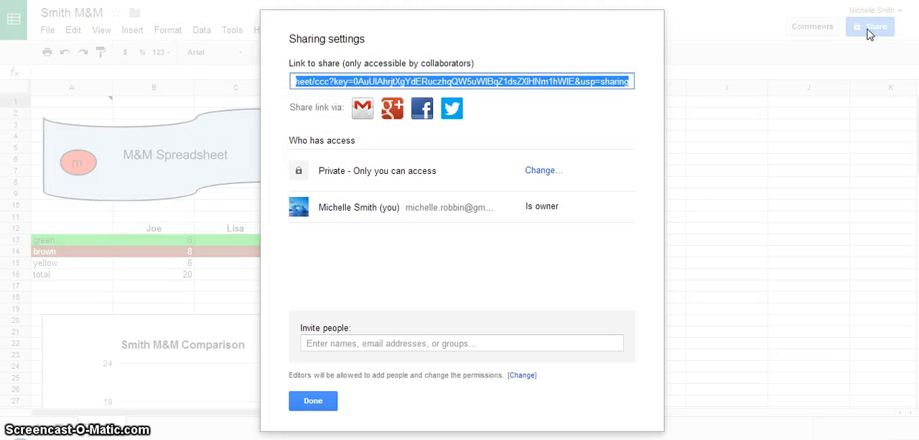
left_click(539, 172)
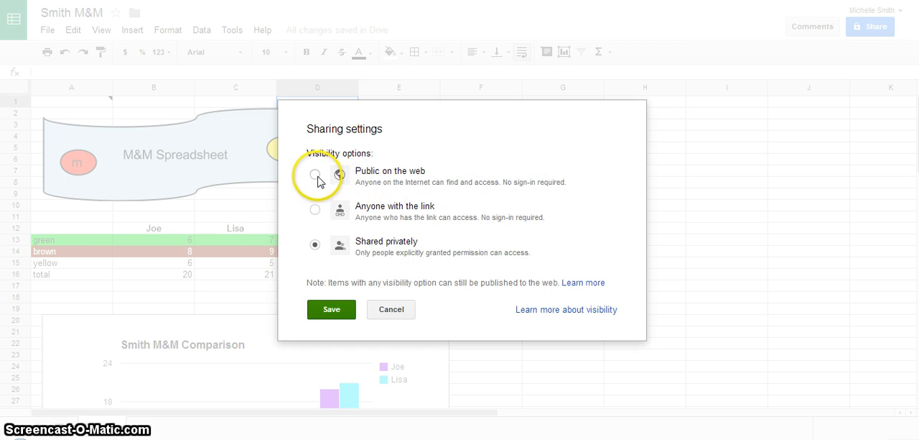
left_click(315, 176)
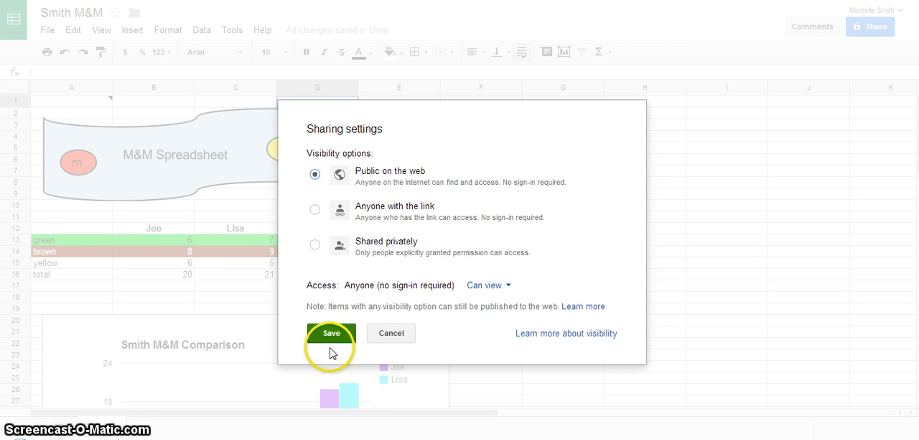
left_click(329, 334)
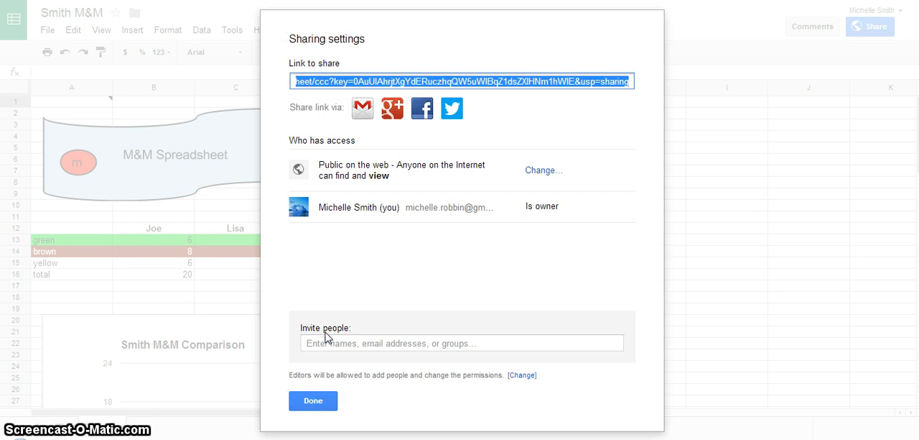
Copy the spreadsheet's share link and finish the sharing settings
right_click(320, 91)
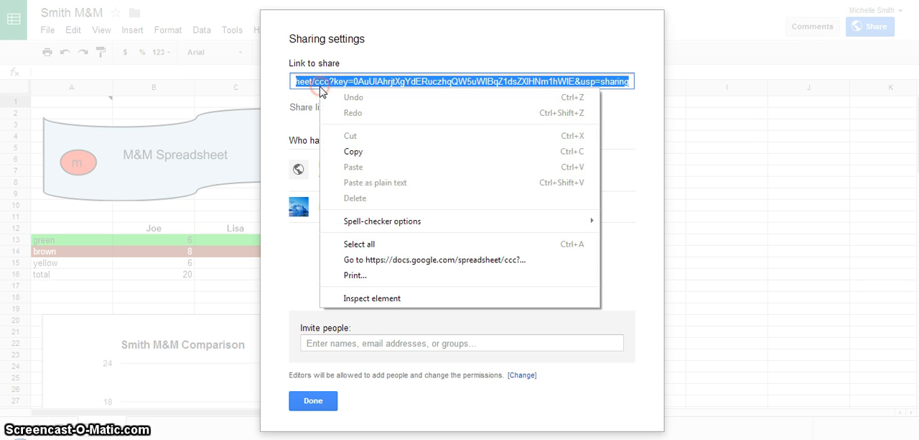
left_click(359, 151)
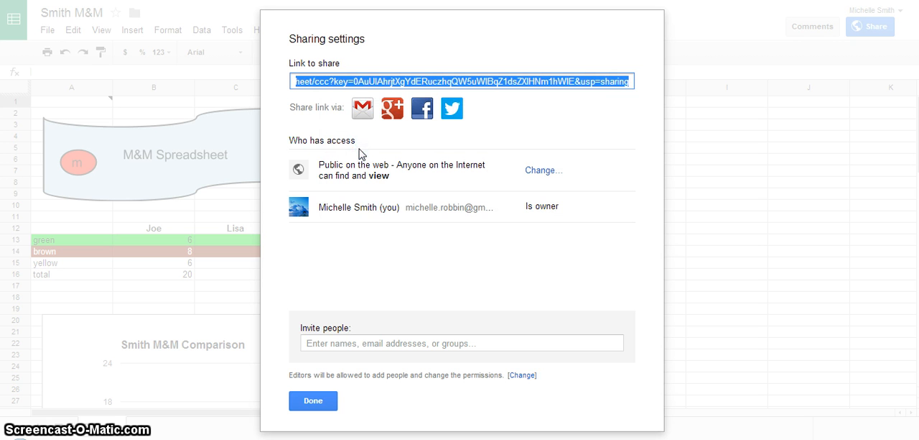
left_click(314, 401)
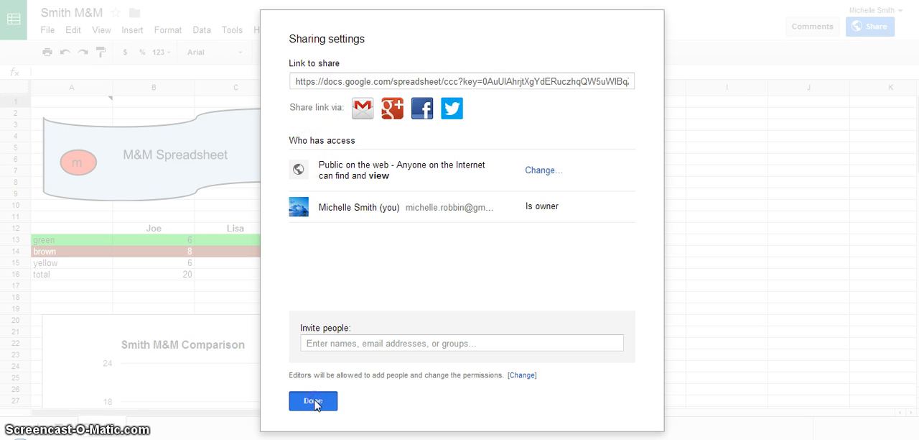